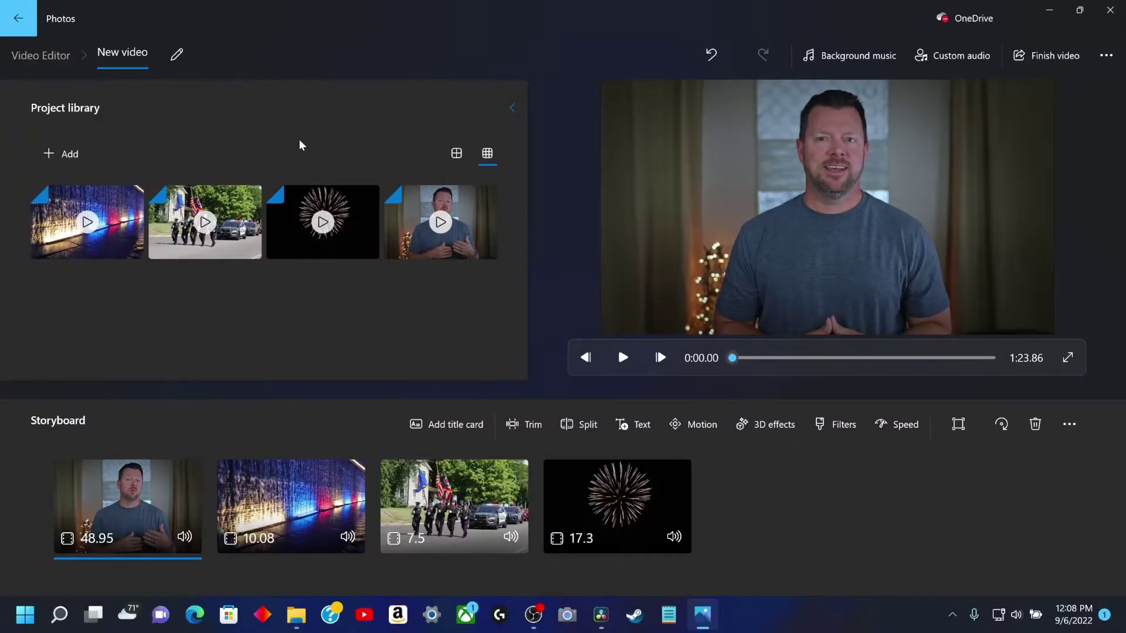
Return to the Video Editor start page and look up the Video Editor app in Windows search
left_click(15, 20)
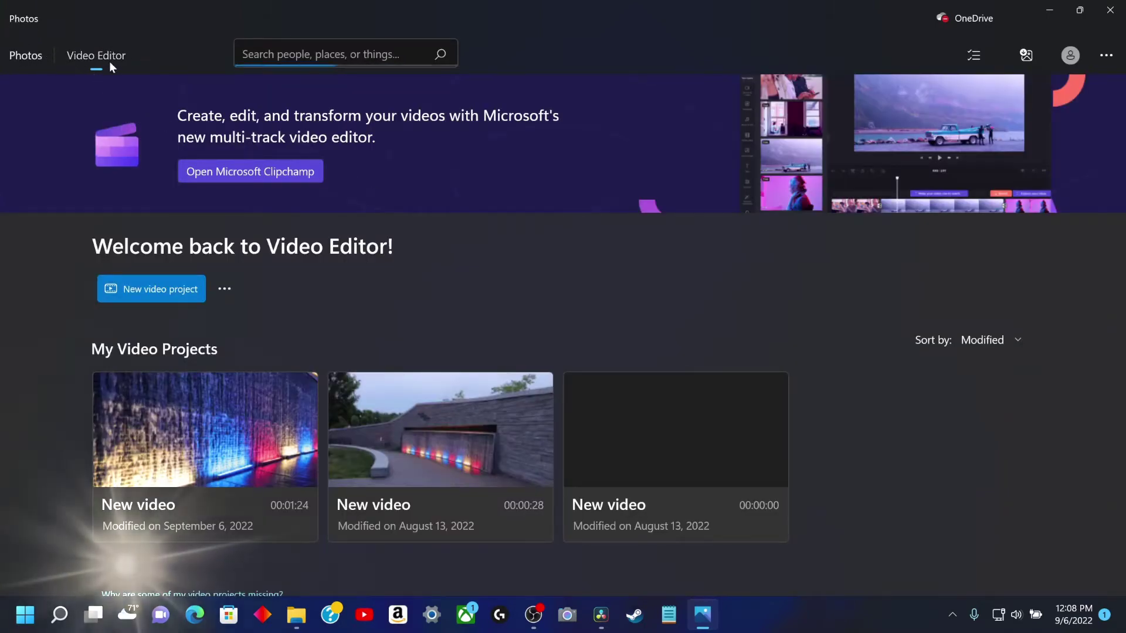
left_click(25, 614)
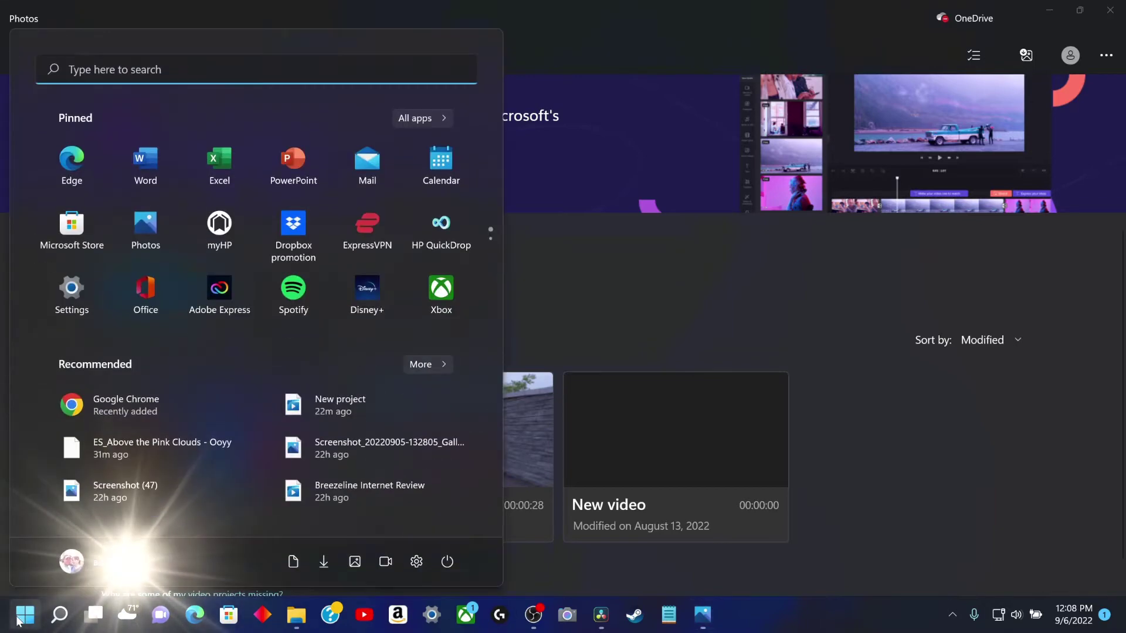
left_click(138, 70)
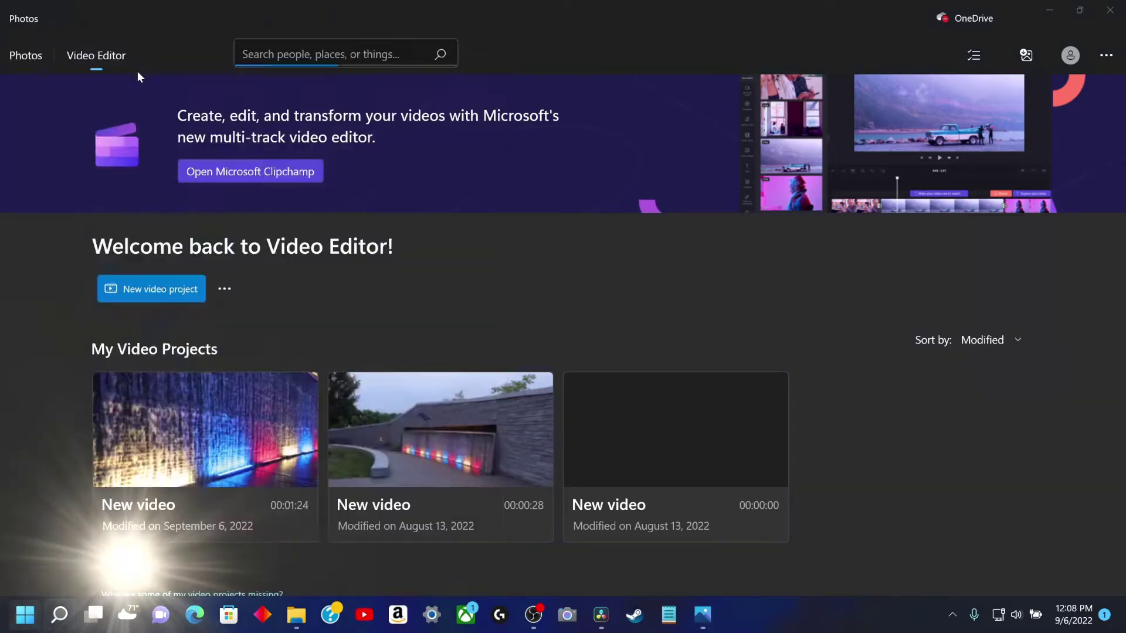
type("vi")
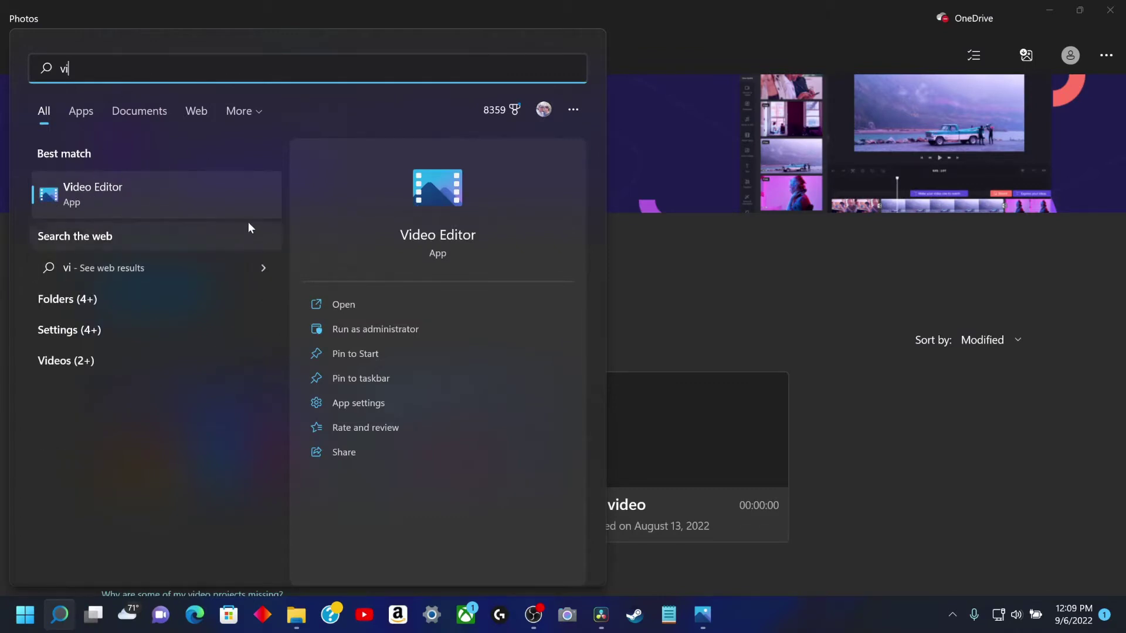
left_click(703, 239)
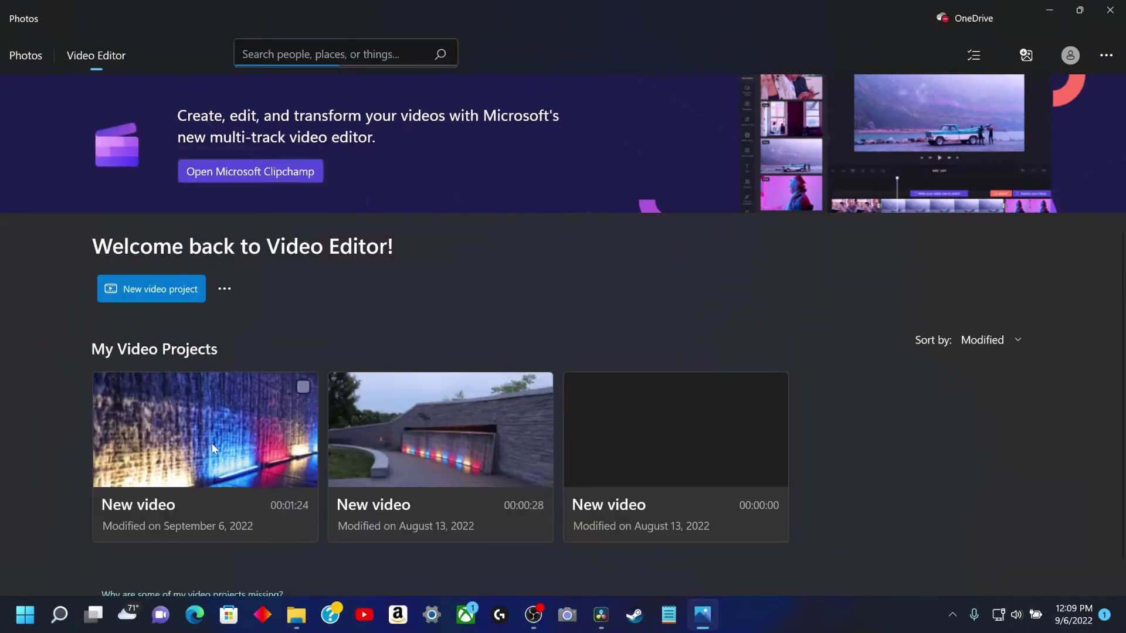
Open the New video project last modified on September 6, 2022
scroll(411, 360, "down", 1)
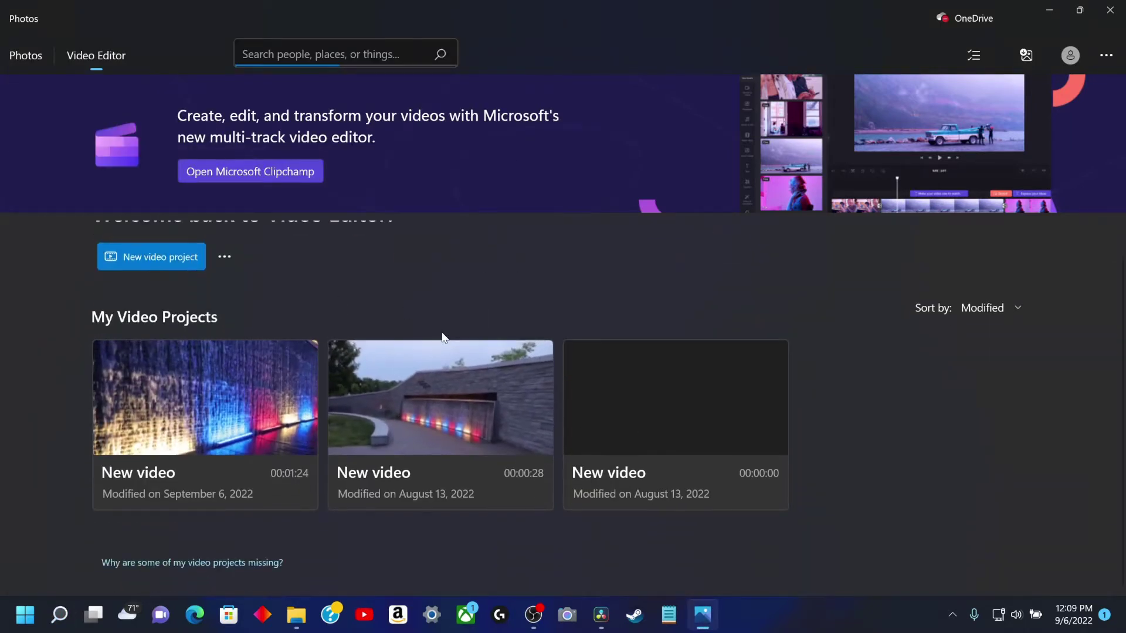
left_click(183, 378)
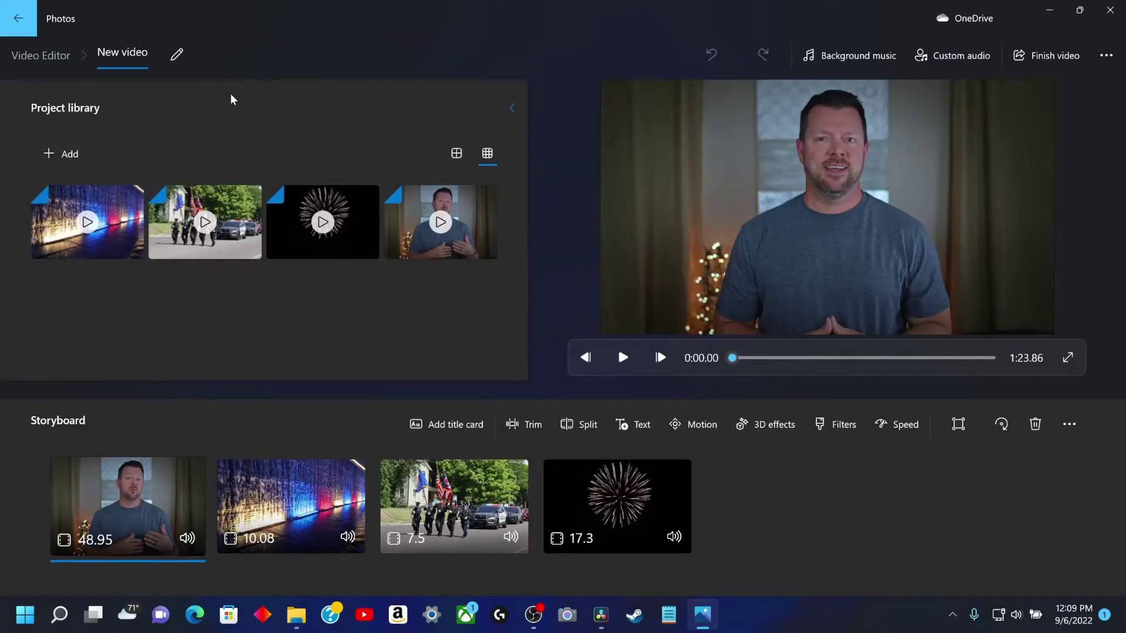
left_click(69, 156)
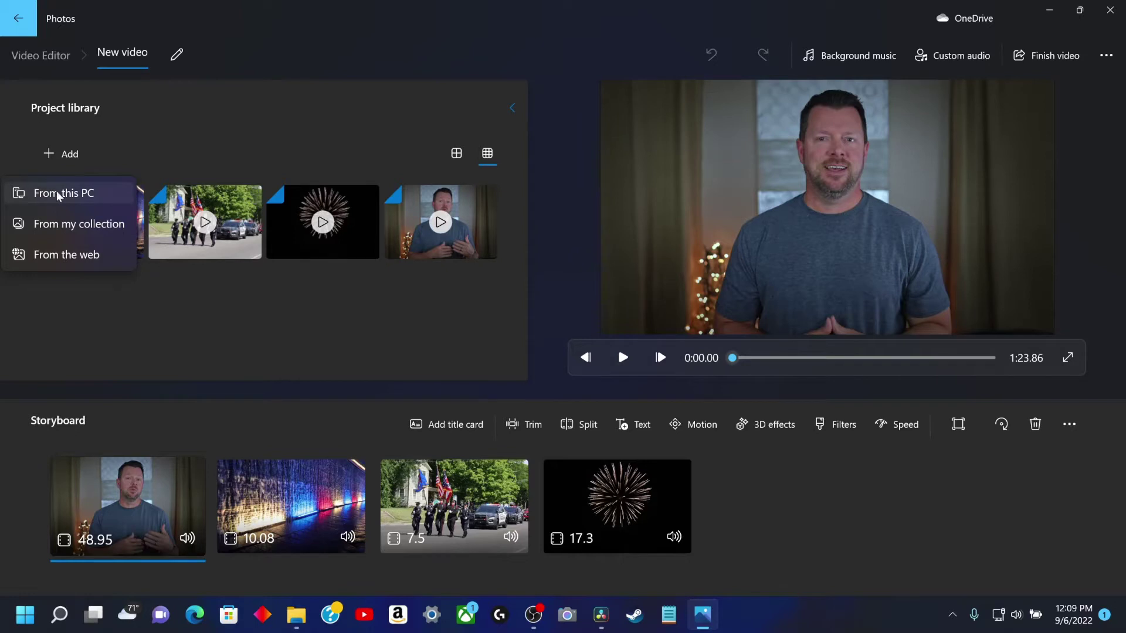
left_click(65, 195)
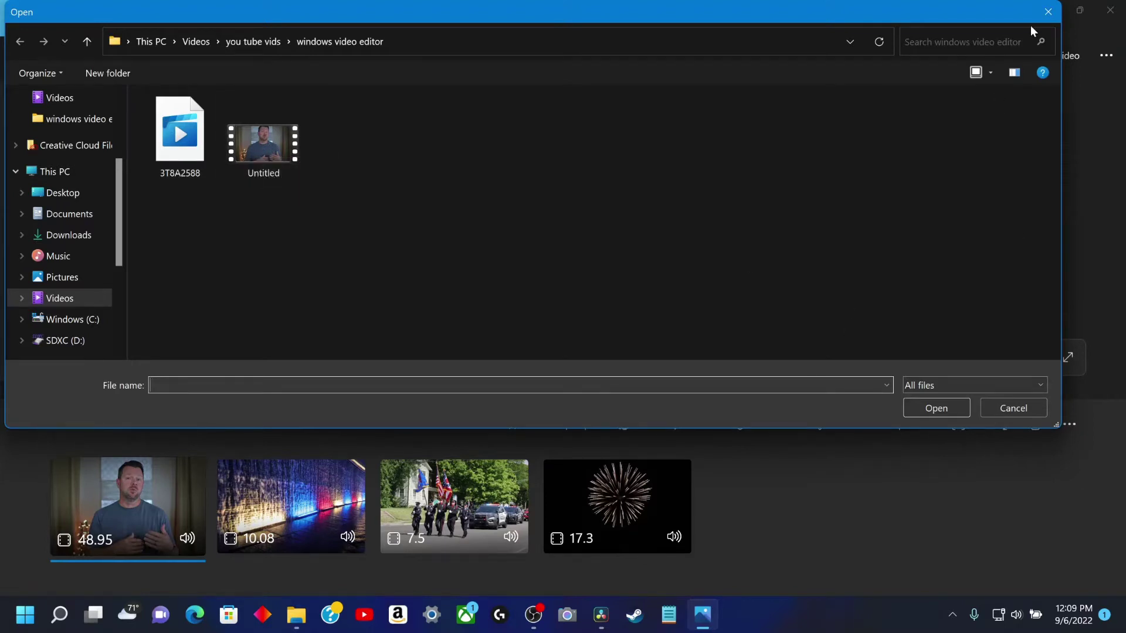
left_click(1048, 13)
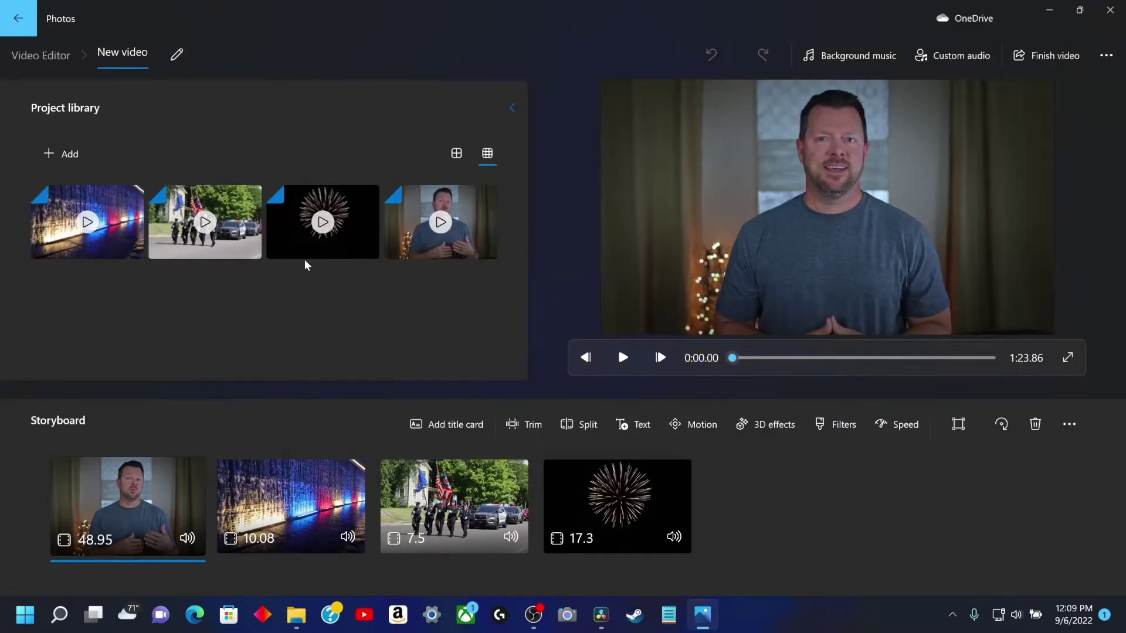
left_click_drag(221, 229, 240, 249)
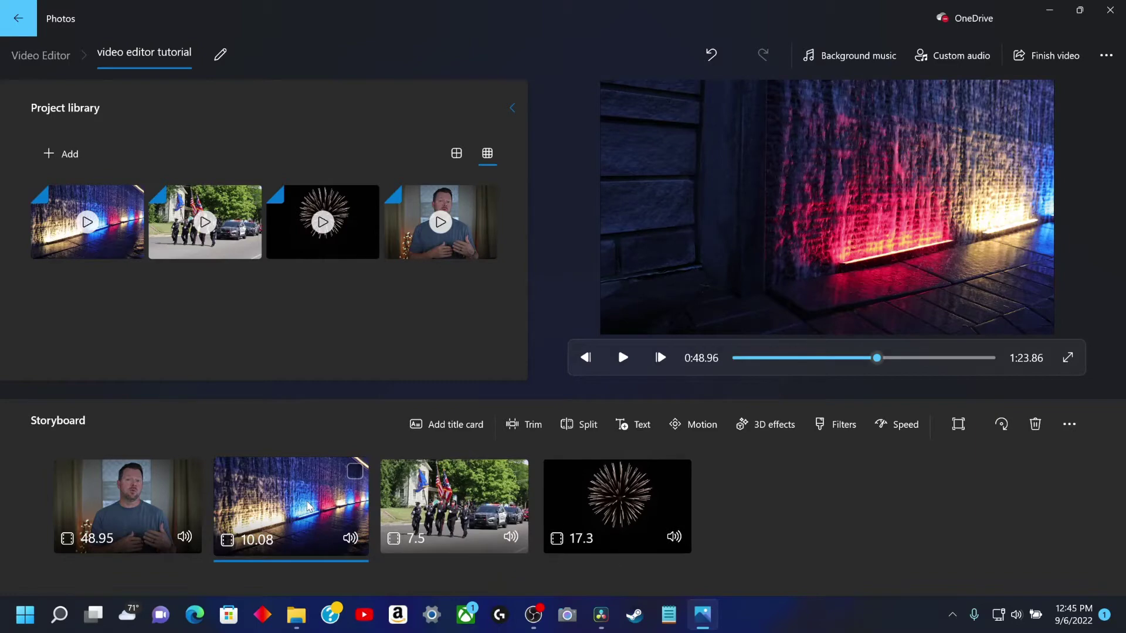
Trim the illuminated waterfall clip to run from 0:01.10 to 0:04.36
left_click(523, 424)
left_click_drag(812, 539, 469, 531)
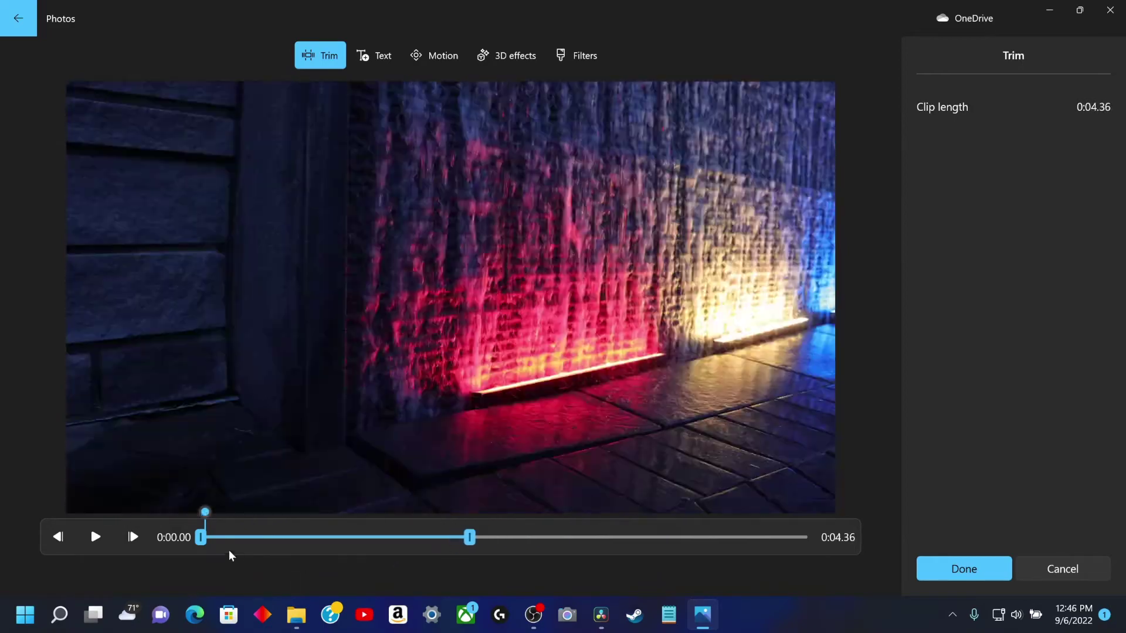
left_click_drag(197, 541, 244, 534)
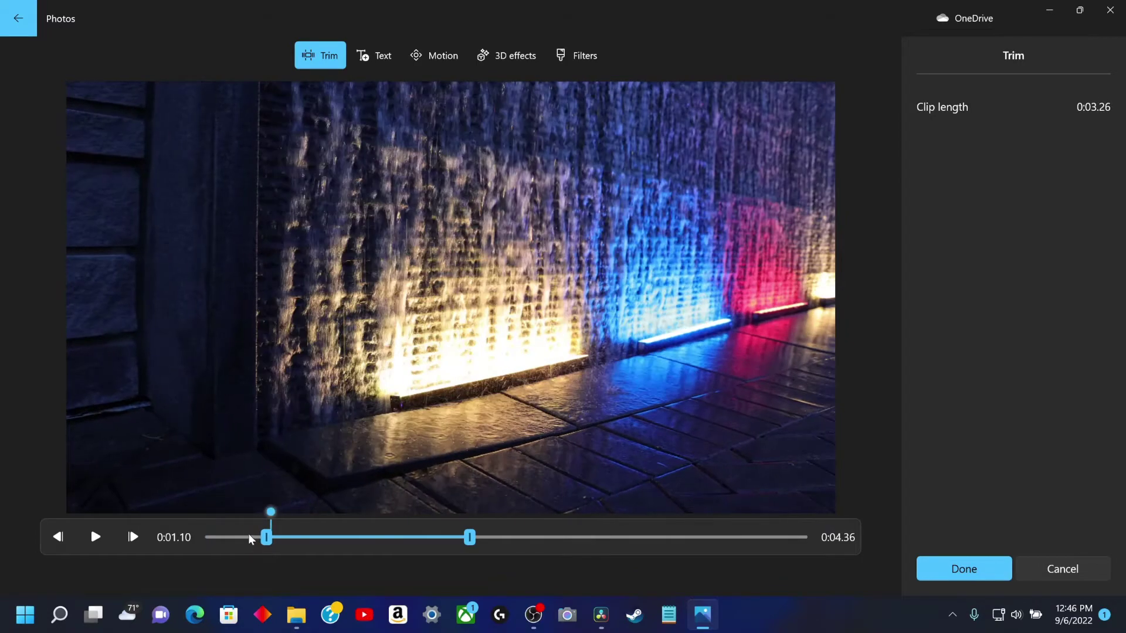
left_click(962, 568)
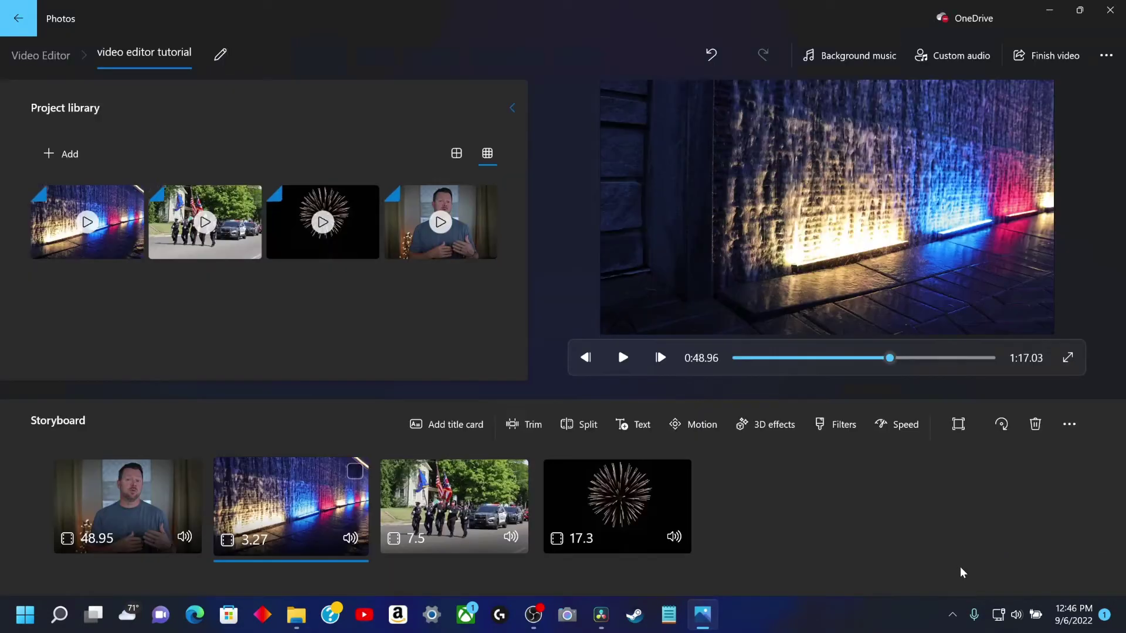
Trim the parade clip to run from 0:01.40 to 0:05.86
left_click(469, 510)
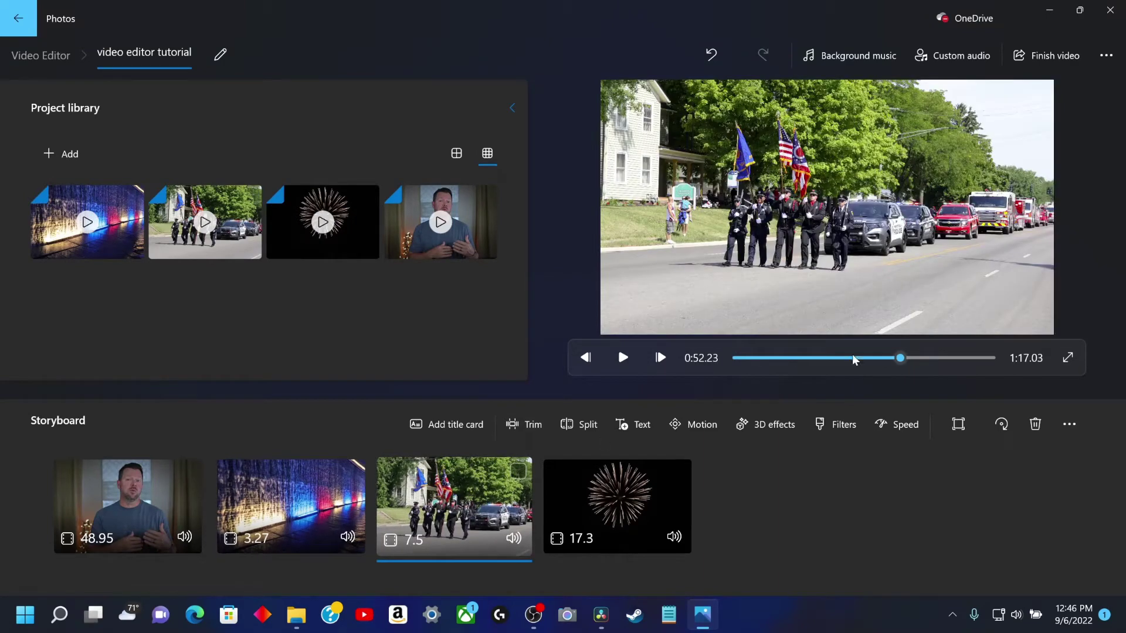
left_click(533, 428)
left_click_drag(628, 537, 526, 538)
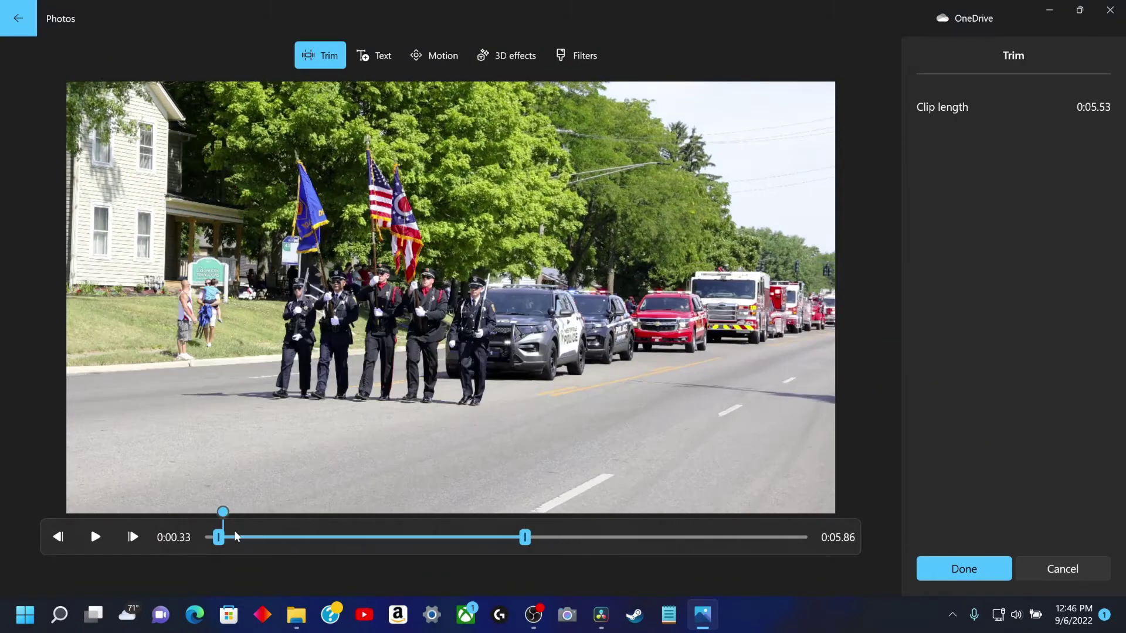
left_click_drag(237, 537, 281, 531)
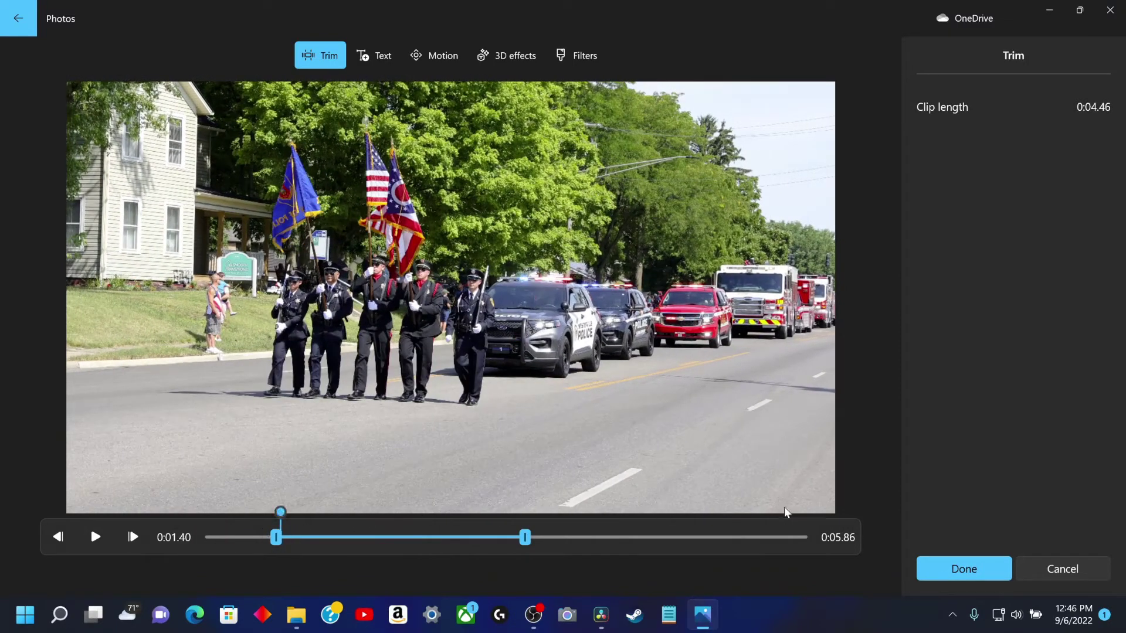
left_click(964, 569)
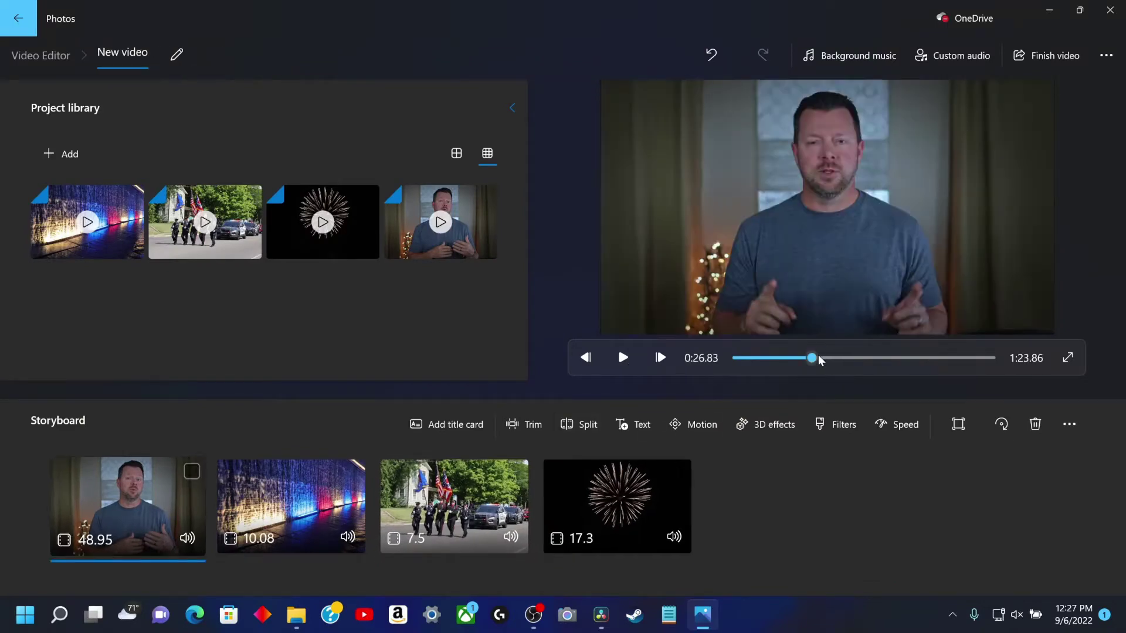
Open the 3D effects of the first storyboard clip and show the frame at 0:32.76
mouse_move(818, 354)
left_mouse_down()
mouse_move(834, 346)
mouse_move(822, 350)
left_mouse_up()
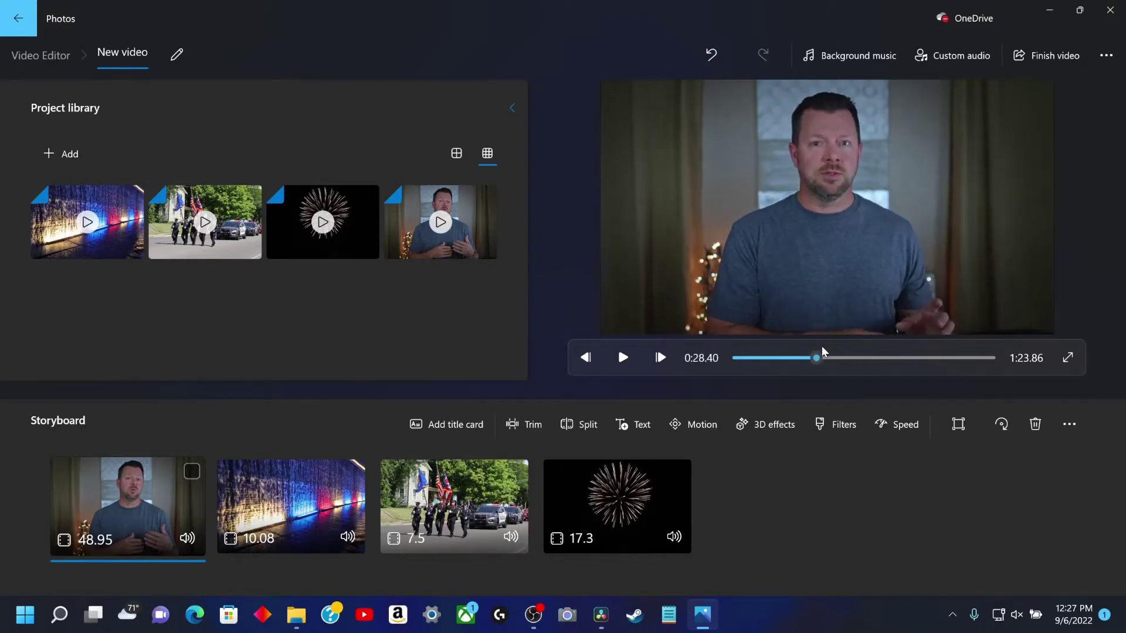
left_click(773, 424)
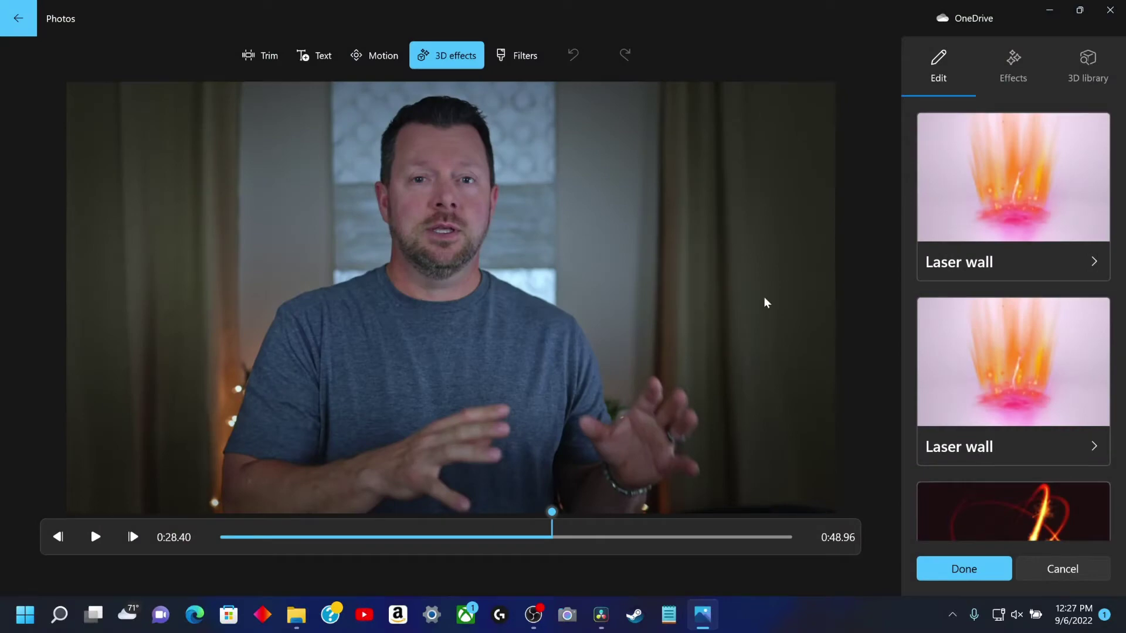
scroll(996, 422, "down", 3)
scroll(999, 352, "up", 3)
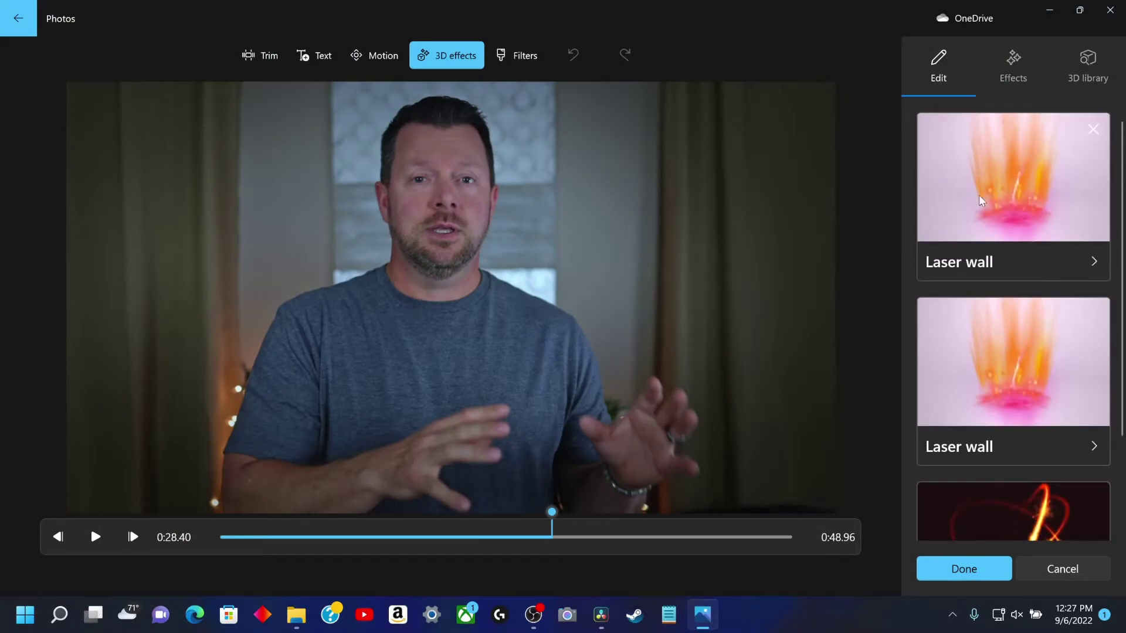
left_click_drag(551, 512, 600, 503)
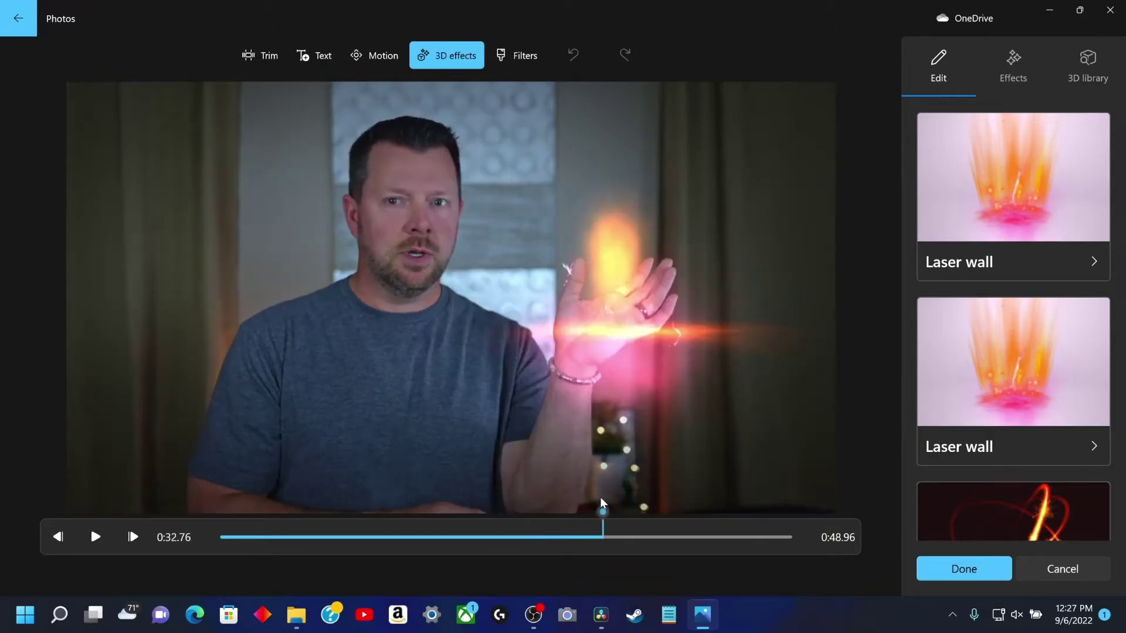
Inspect the first Laser wall effect, then select the second one and fine-tune its size above the raised hand
left_click(995, 183)
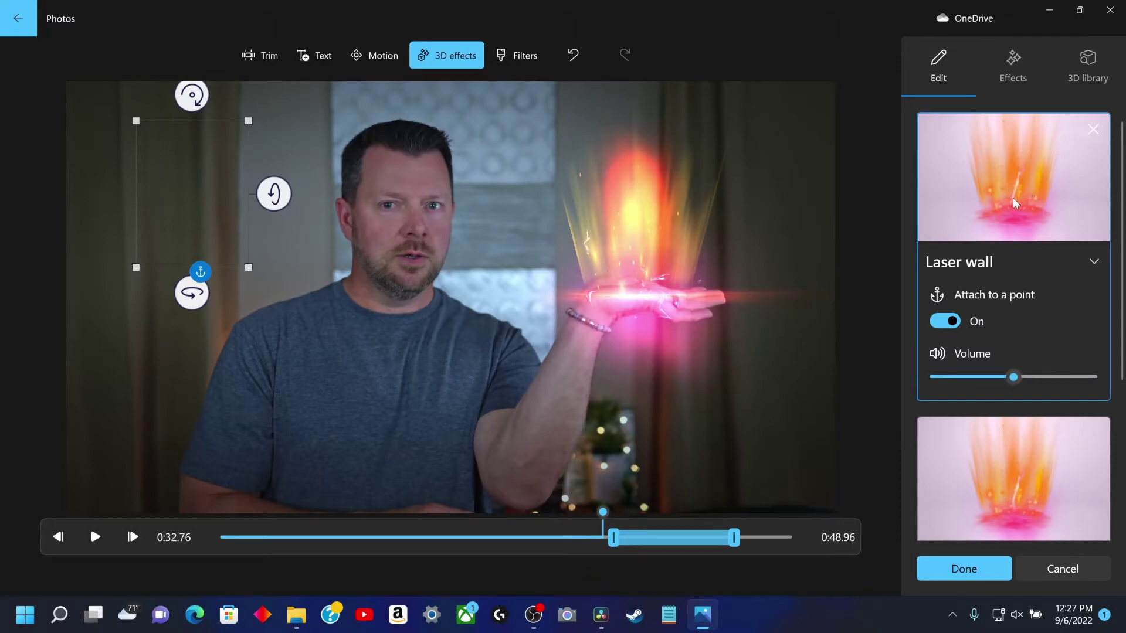
left_click(993, 465)
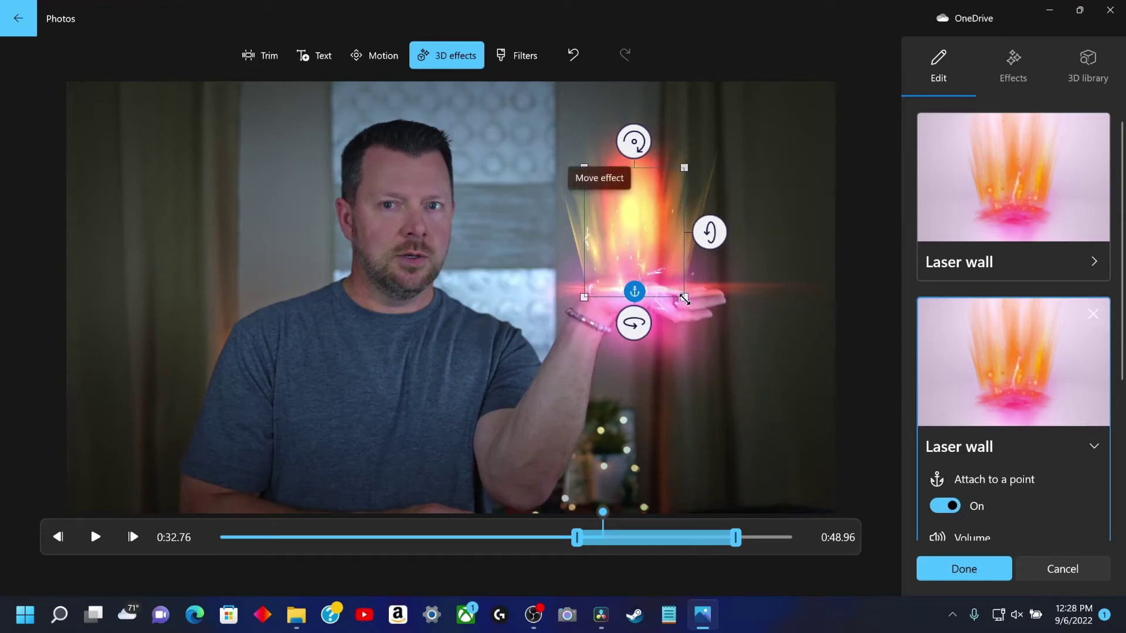
left_click_drag(692, 307, 686, 296)
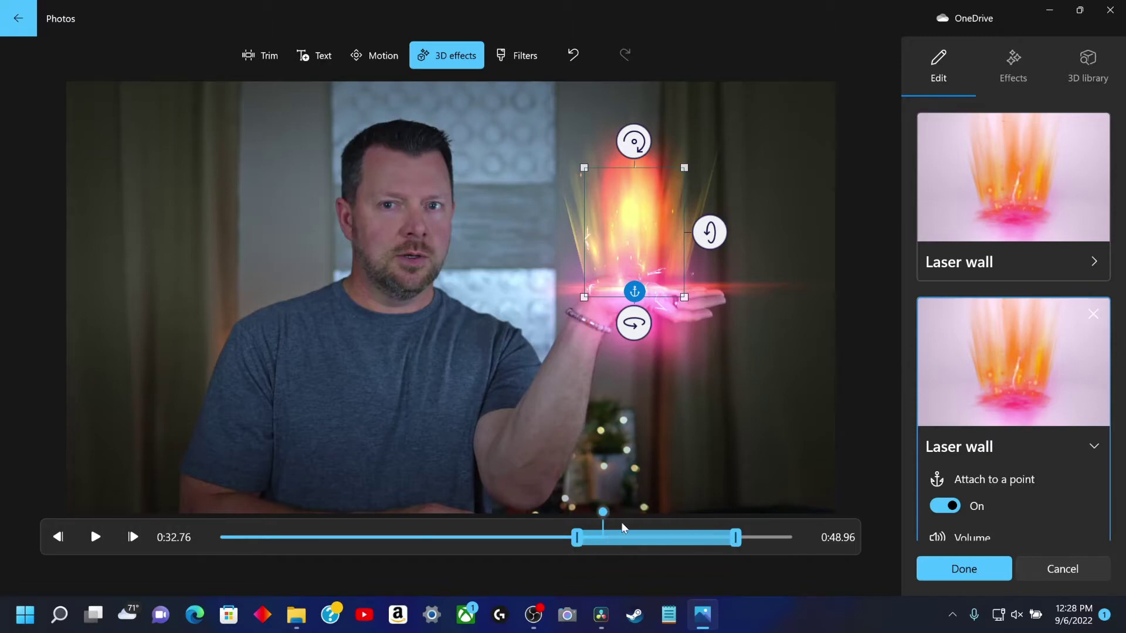
Preview the second Laser wall across its span and nudge its attachment point on the open palm at 0:35.60
left_click_drag(603, 513, 733, 510)
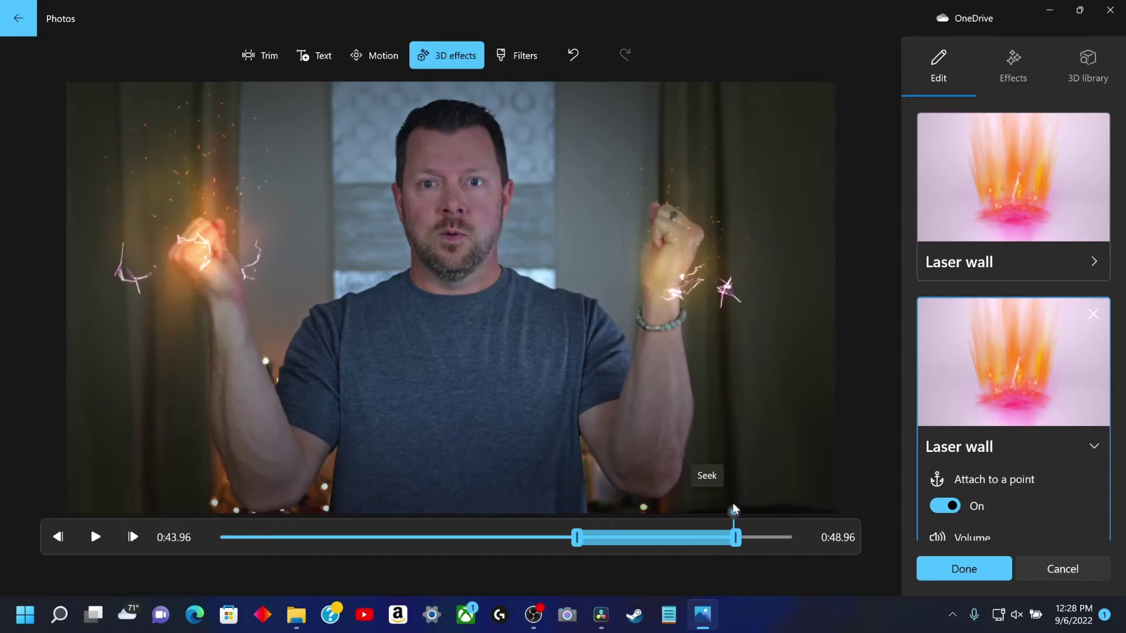
left_click_drag(734, 510, 635, 512)
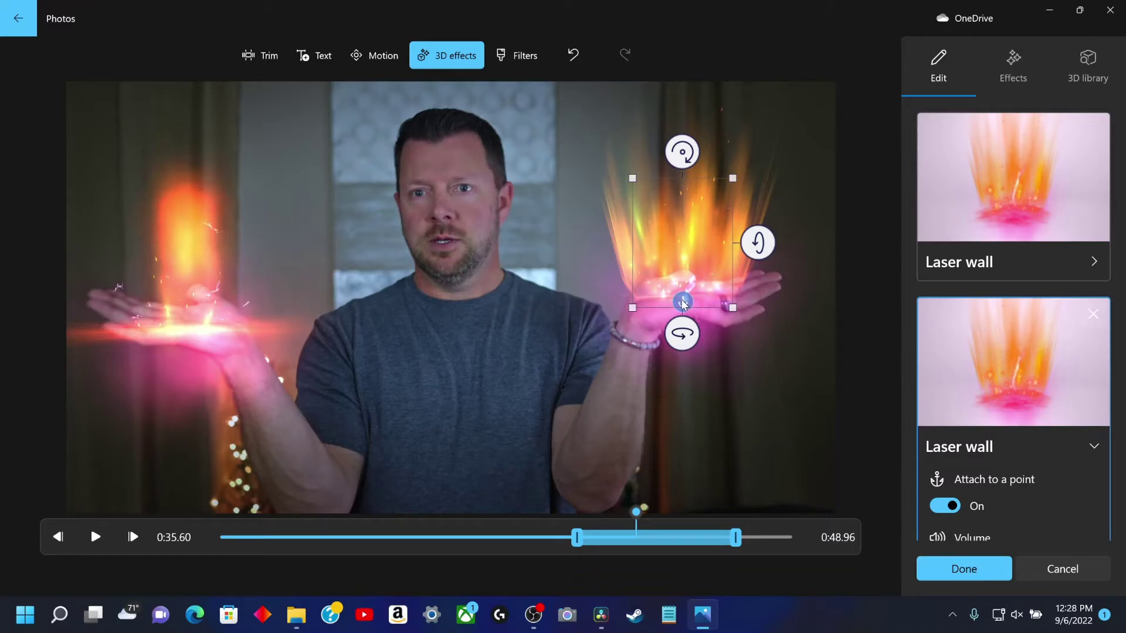
mouse_move(683, 303)
left_mouse_down()
mouse_move(697, 259)
mouse_move(745, 248)
mouse_move(684, 307)
left_mouse_up()
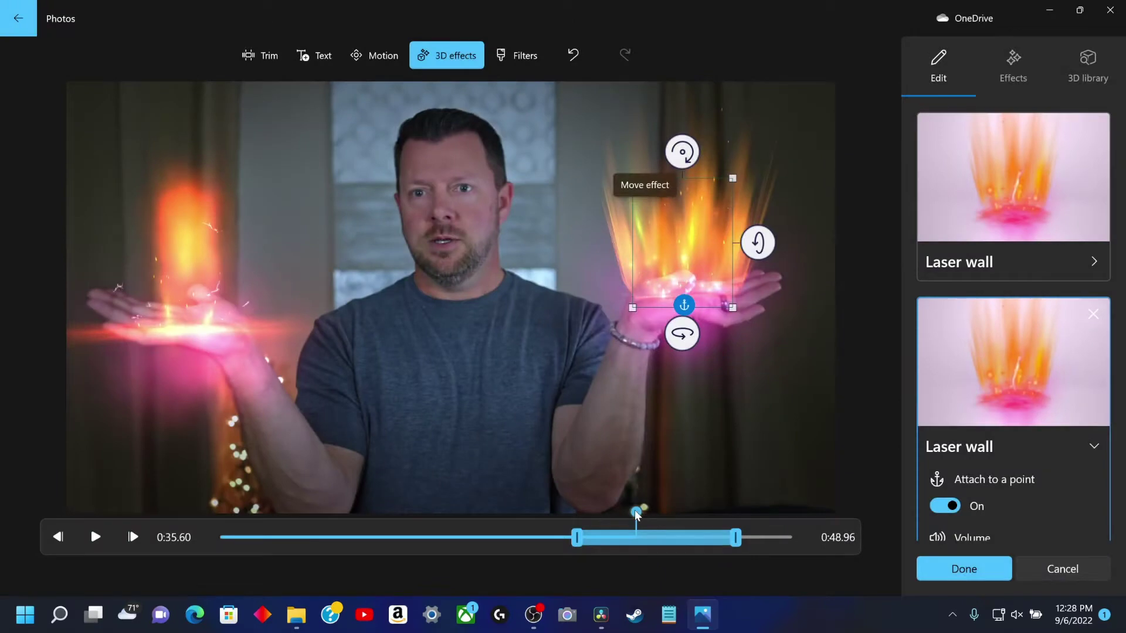
mouse_move(636, 514)
left_mouse_down()
mouse_move(590, 507)
mouse_move(718, 507)
mouse_move(650, 504)
left_mouse_up()
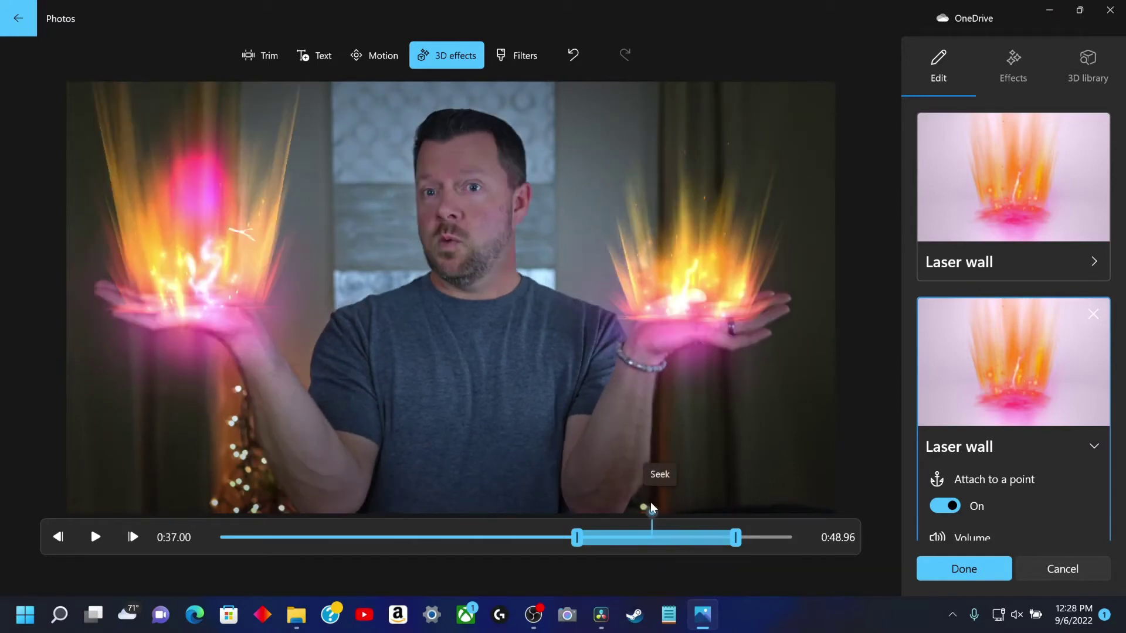
Lower the sound volume of both Laser wall effects to roughly a quarter of the range
left_click(988, 218)
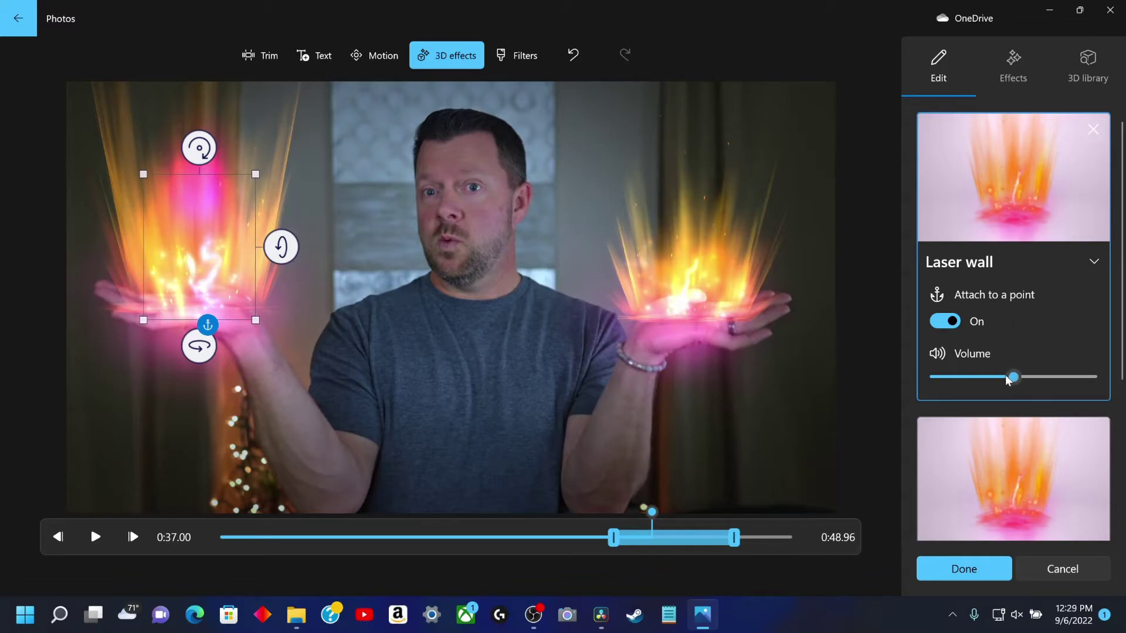
left_click_drag(1013, 377, 967, 382)
left_click(1004, 456)
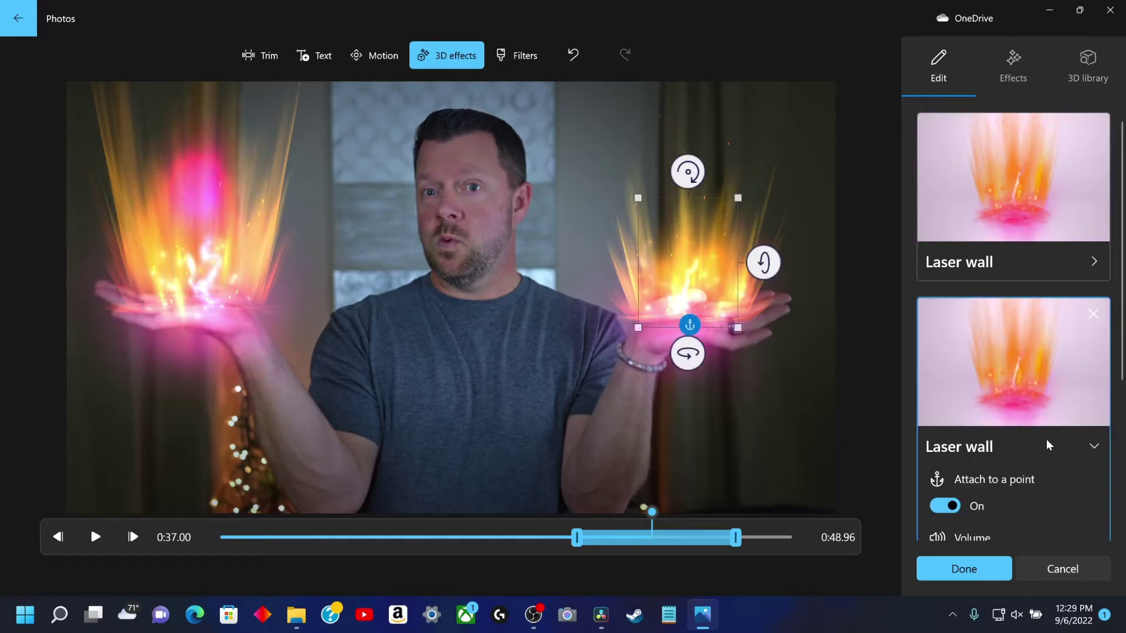
scroll(1047, 451, "down", 3)
left_click_drag(1017, 444, 971, 436)
Slightly enlarge the Atomic motion effect over the hand at 0:18.90 and lower its volume
scroll(1019, 505, "down", 2)
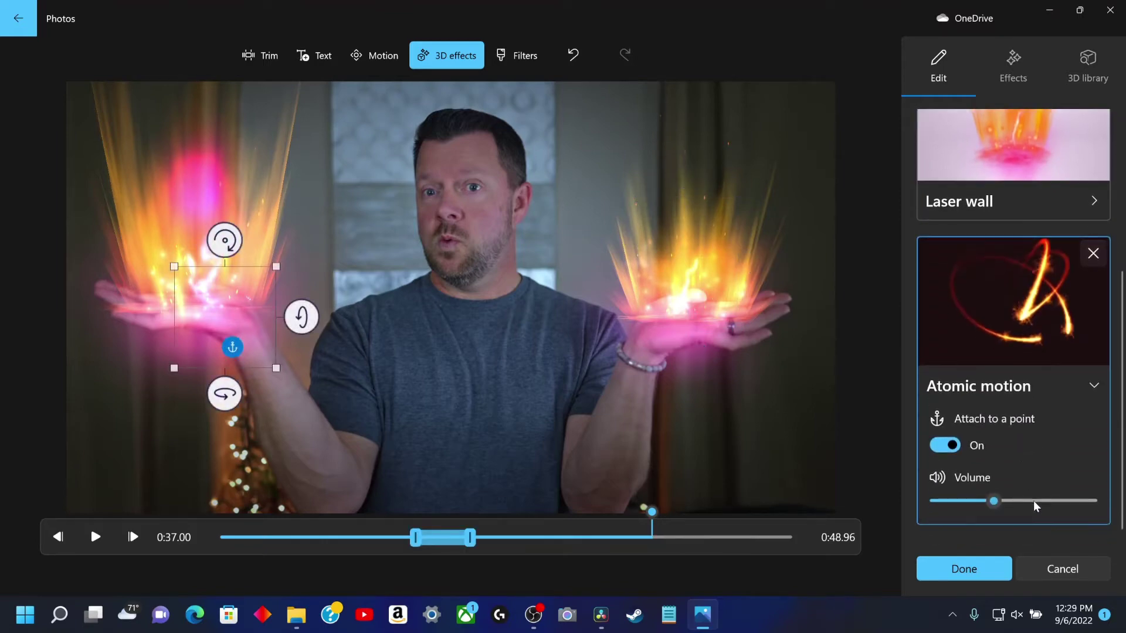
left_click_drag(654, 515, 441, 511)
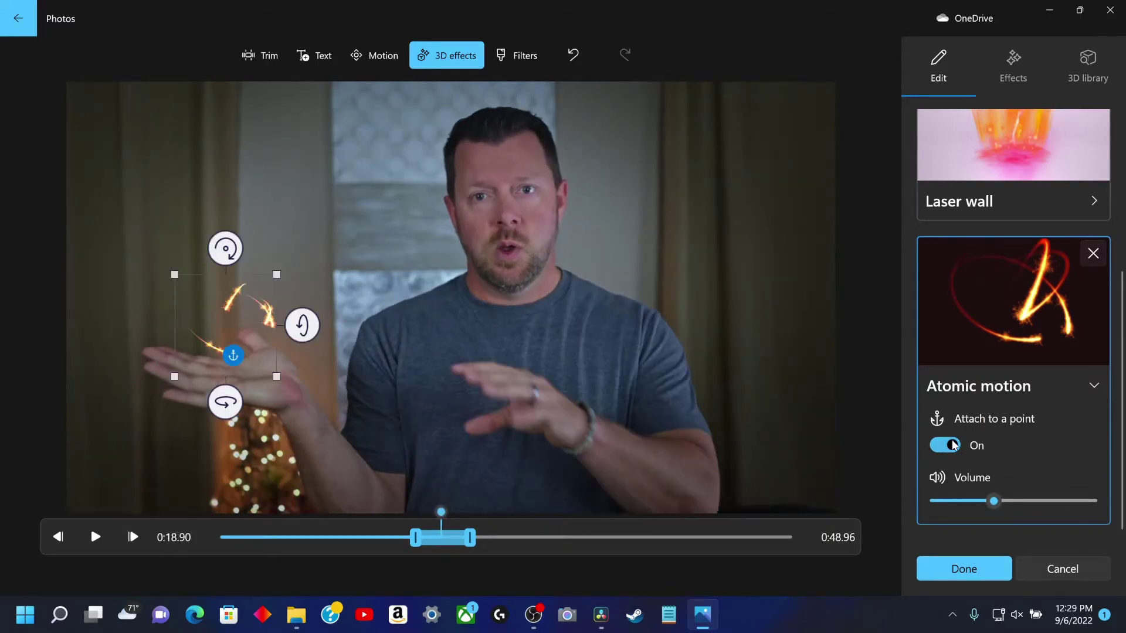
left_click_drag(232, 355, 147, 380)
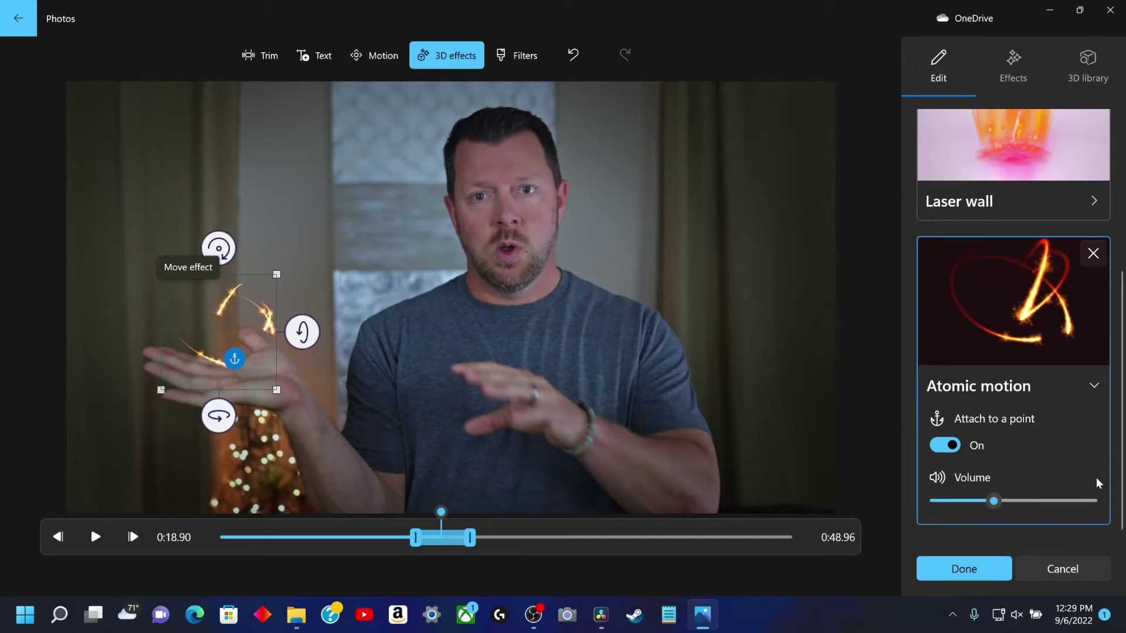
left_click_drag(993, 501, 966, 504)
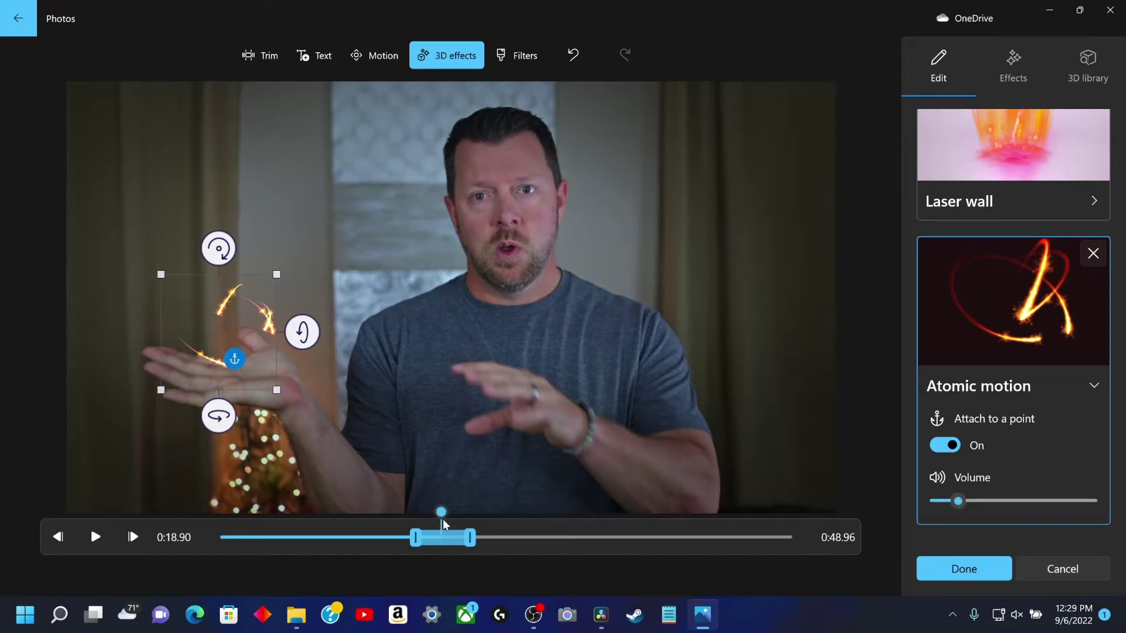
Browse the available 3D effects and add the Aurora effect at 0:28.33 of the presenter clip
mouse_move(441, 512)
left_mouse_down()
mouse_move(410, 510)
mouse_move(478, 508)
mouse_move(436, 508)
left_mouse_up()
left_click(1011, 67)
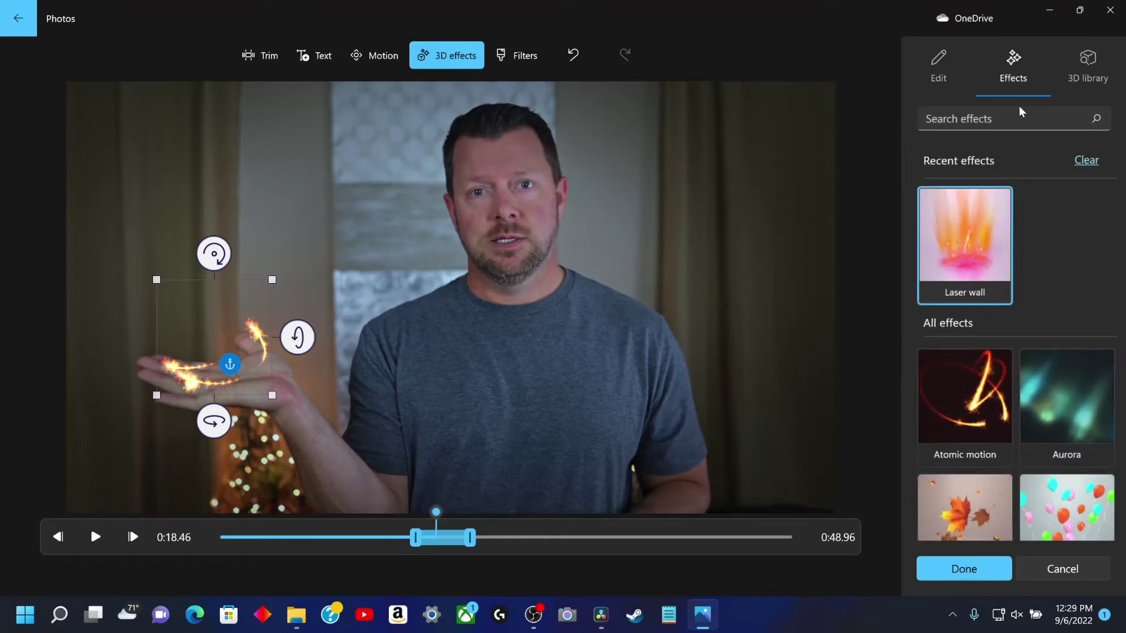
scroll(1073, 353, "down", 2)
scroll(1055, 352, "down", 2)
scroll(1053, 333, "up", 5)
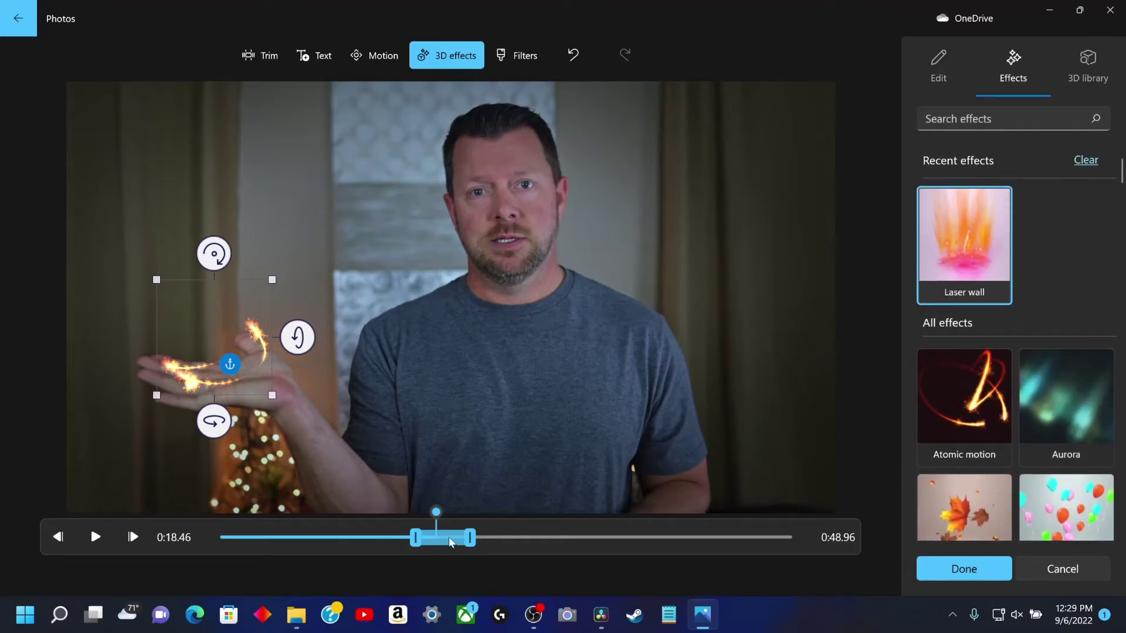
left_click_drag(441, 511, 553, 512)
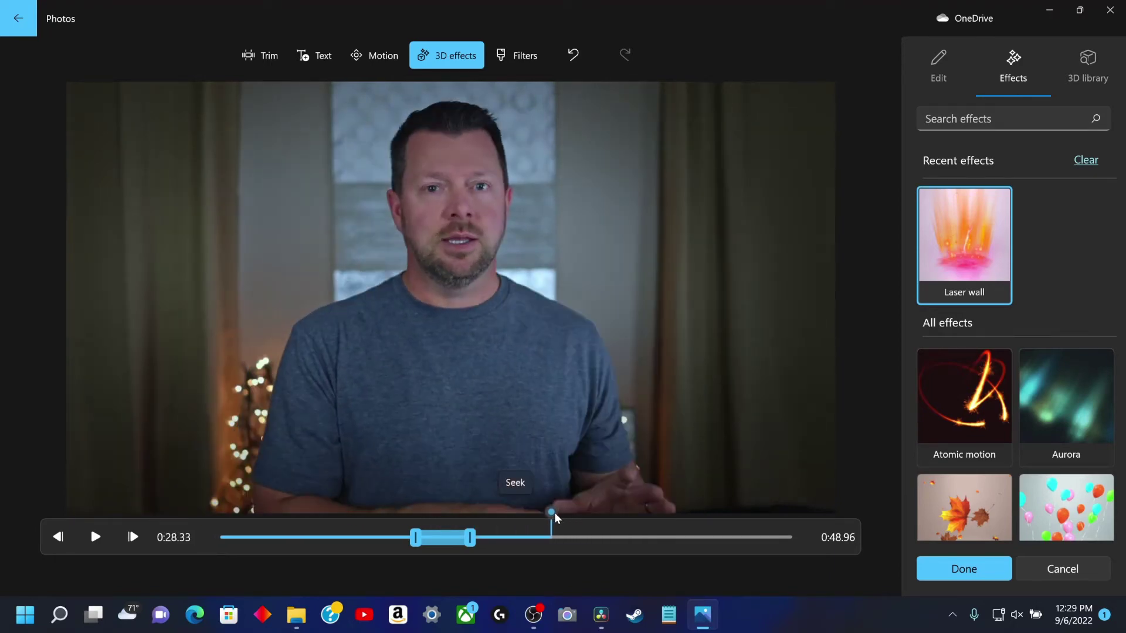
left_click(1055, 404)
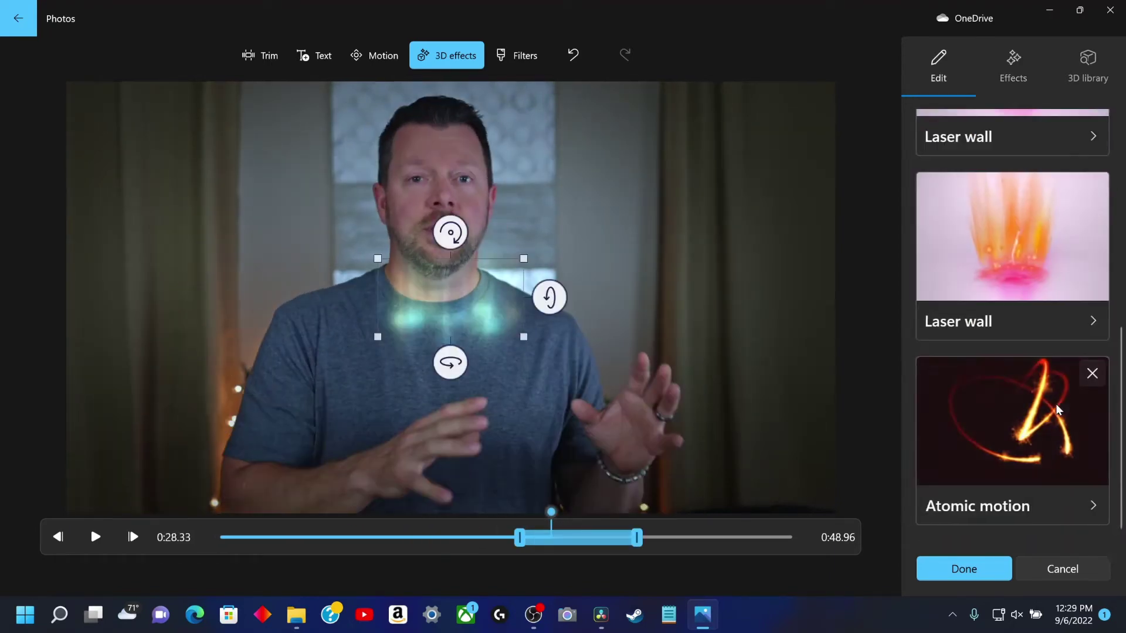
Shrink the Aurora effect onto the top of the presenter's head and attach it to a point on the forehead
left_click_drag(478, 298, 459, 121)
left_click_drag(506, 160, 456, 117)
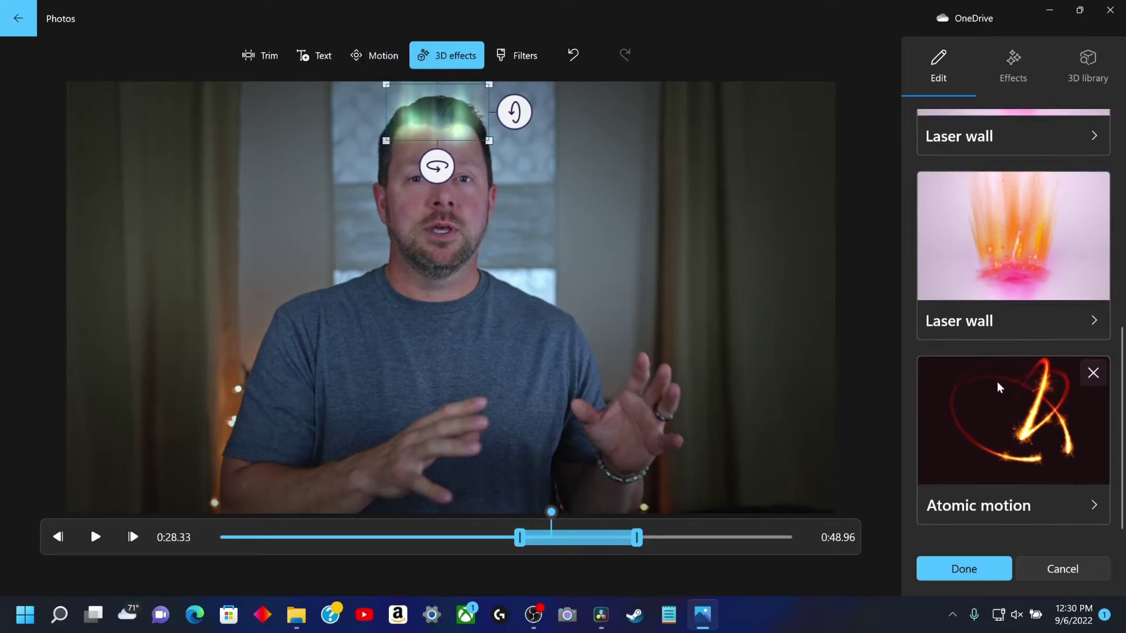
scroll(996, 381, "up", 5)
left_click(945, 321)
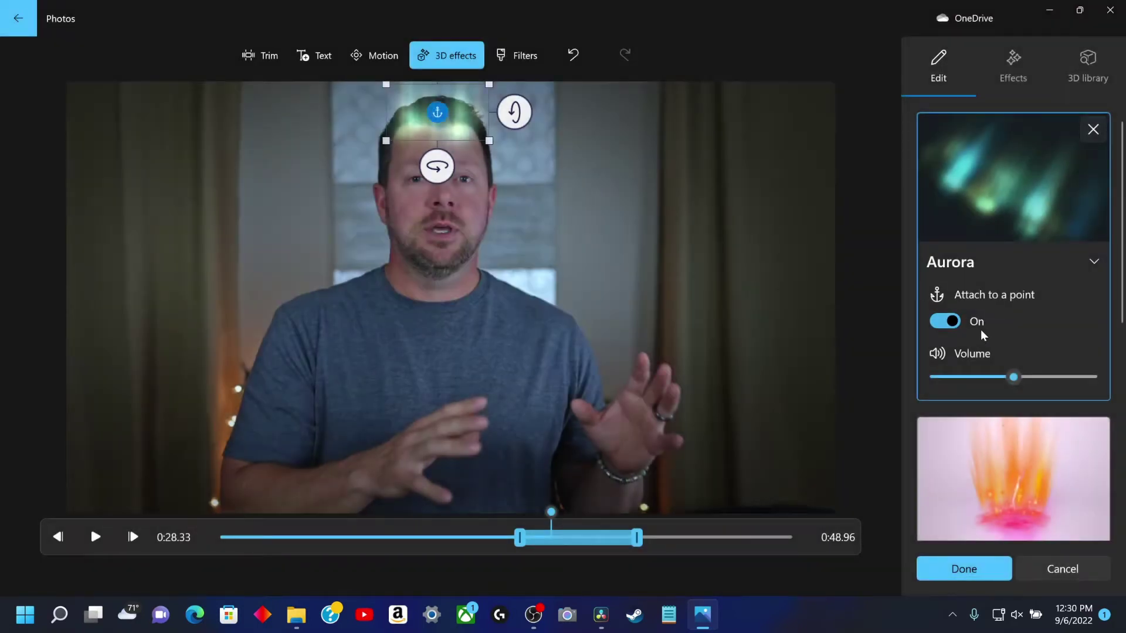
left_click_drag(441, 114, 444, 121)
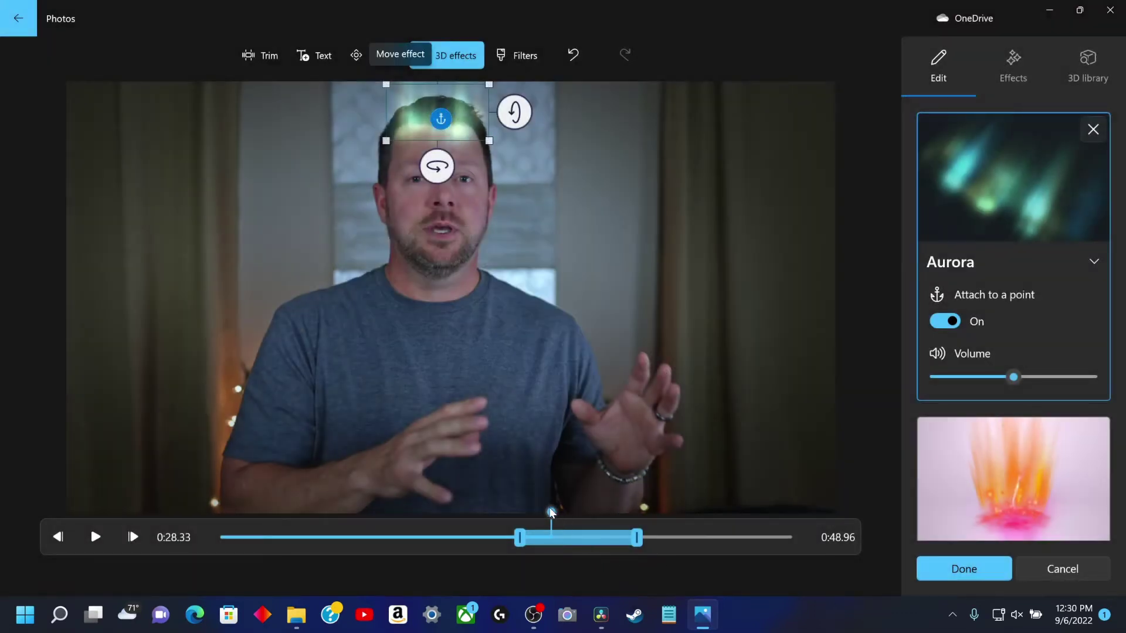
Play the clip from 0:24.33 to preview the attached effects, and remove the Aurora effect
left_click_drag(551, 511, 504, 512)
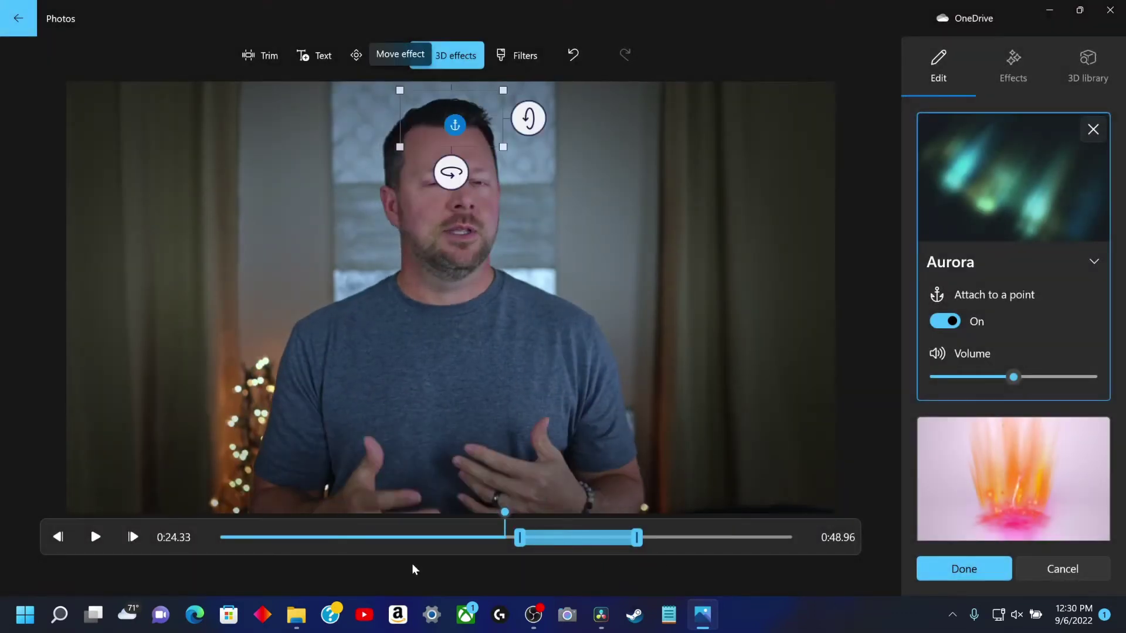
left_click(96, 537)
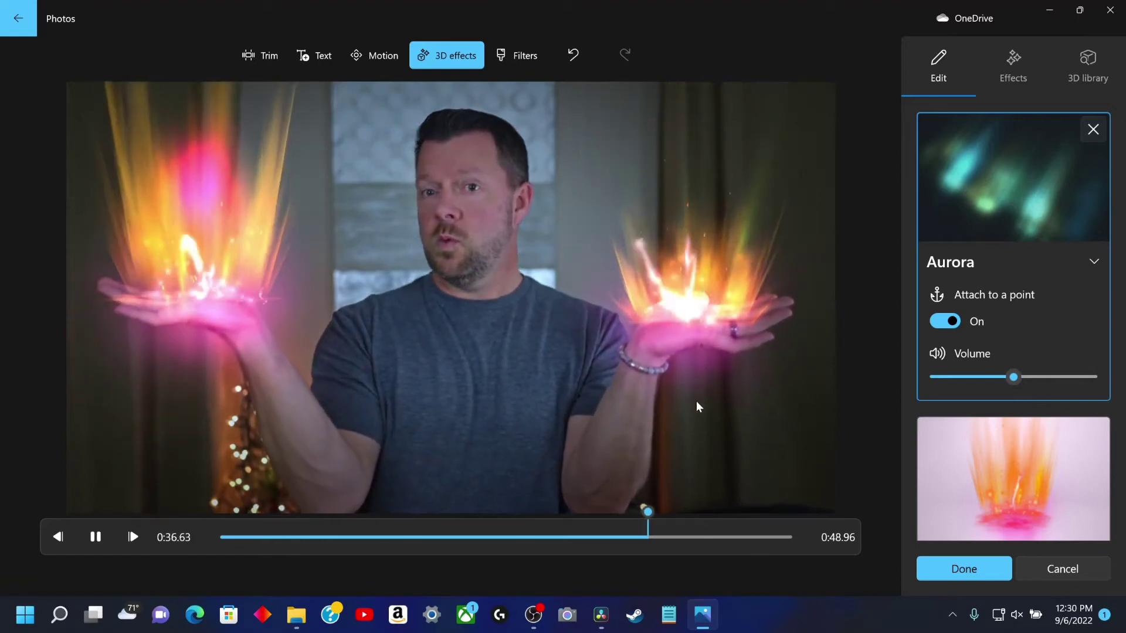
left_click(1093, 129)
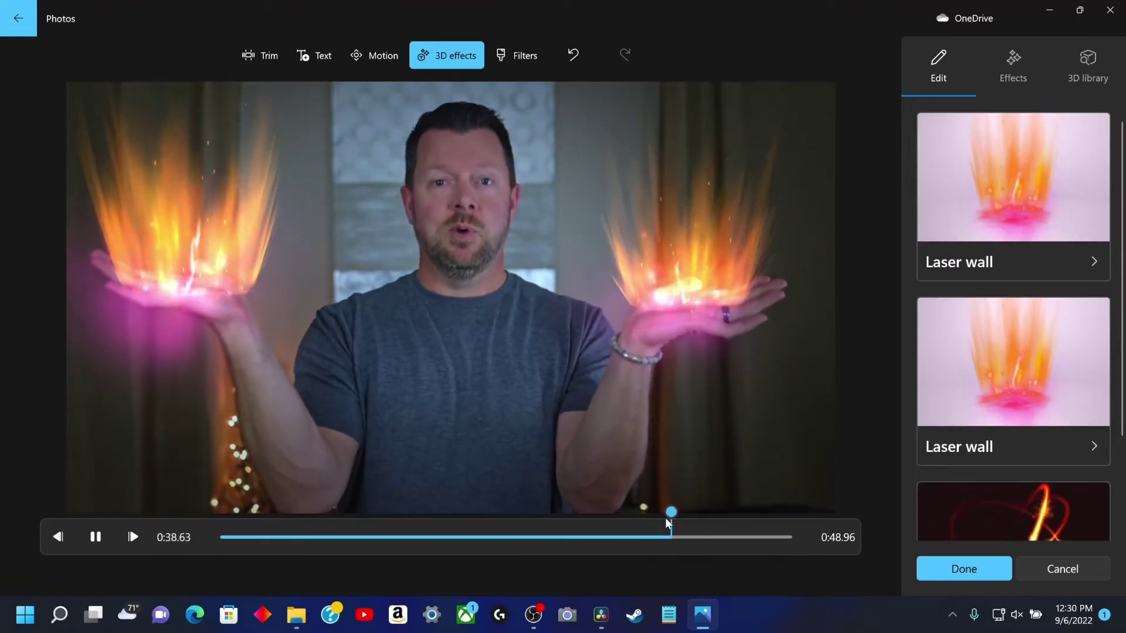
left_click_drag(670, 513, 759, 507)
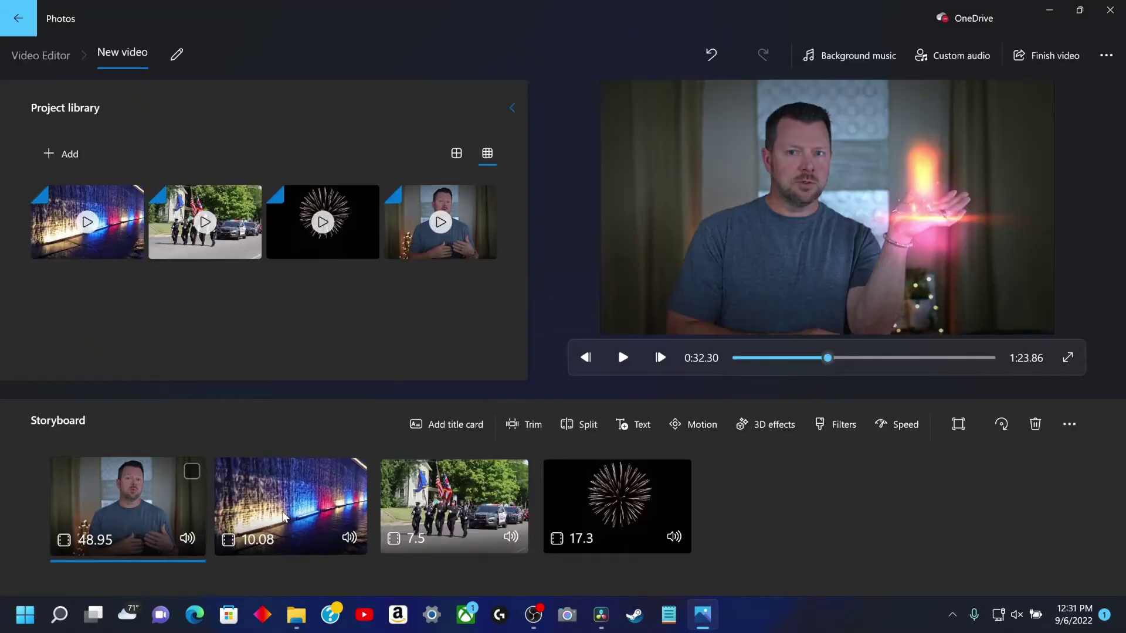
Select the parade clip in the storyboard and open its filters
left_click(467, 510)
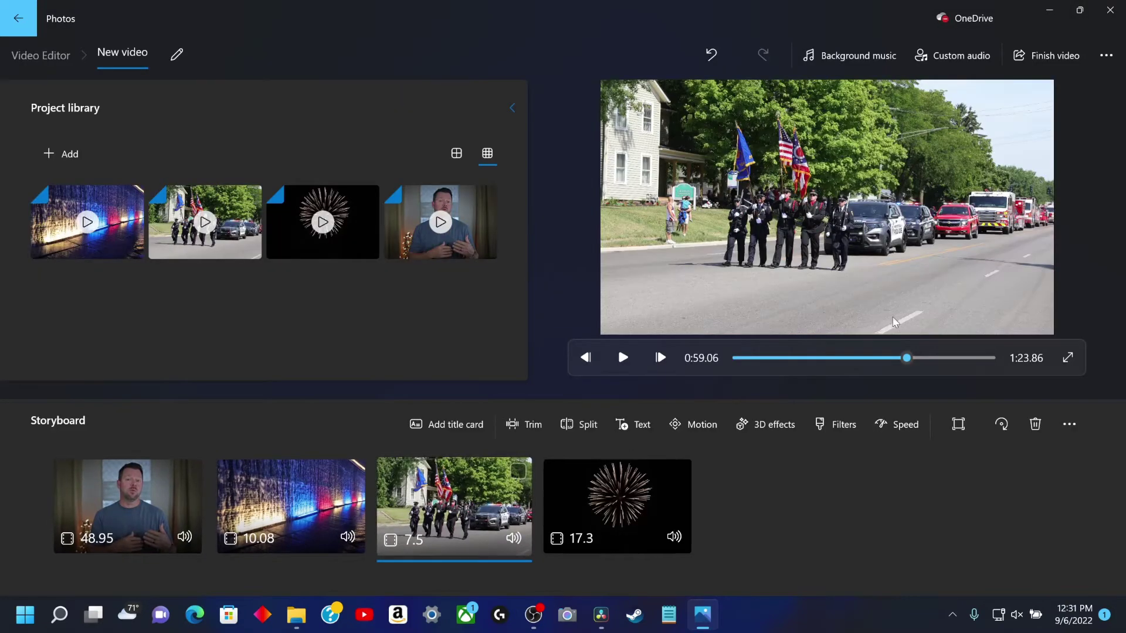
mouse_move(906, 358)
left_mouse_down()
mouse_move(848, 354)
mouse_move(887, 358)
left_mouse_up()
left_click(454, 514)
left_click(830, 424)
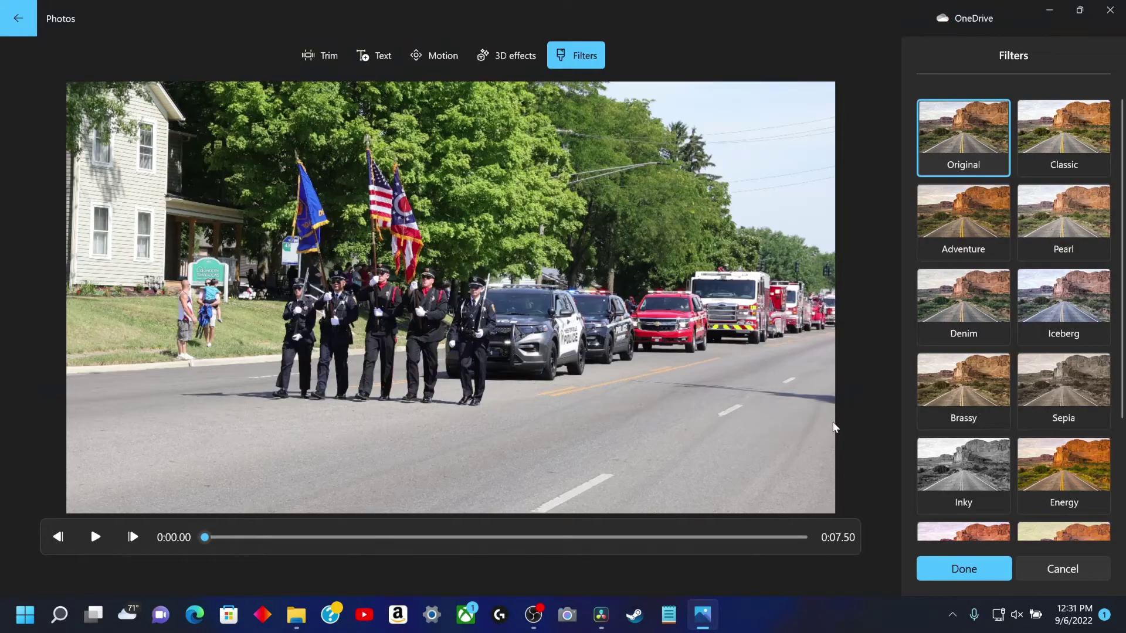
Try the Brassy, Iceberg and Pearl filters on the parade clip and return it to Original
left_click(972, 371)
left_click(1070, 296)
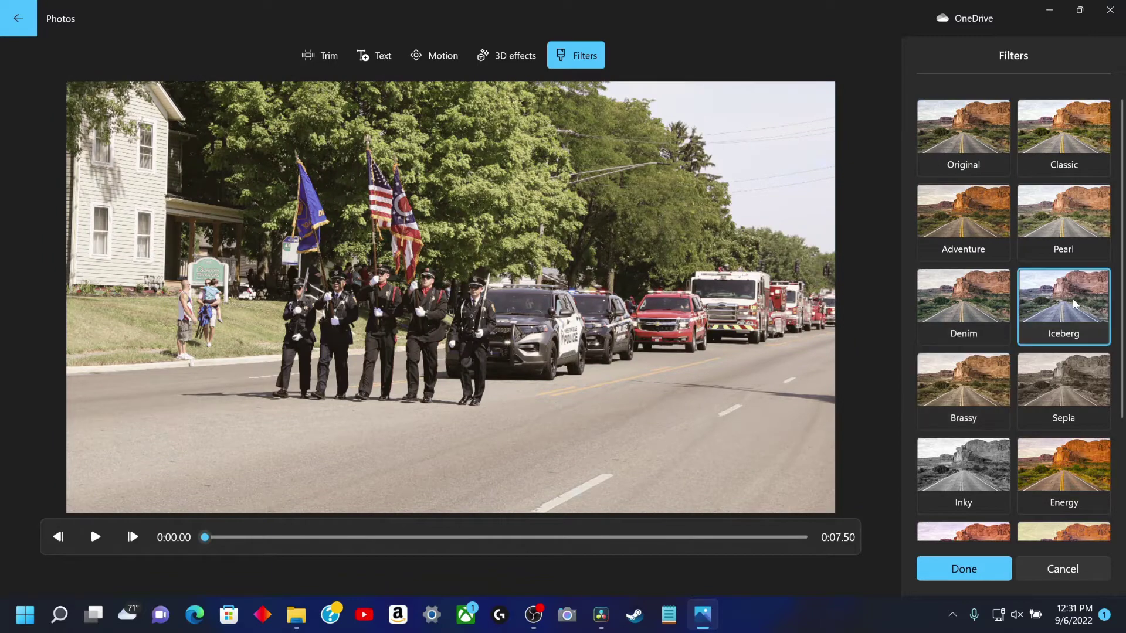
left_click(1060, 216)
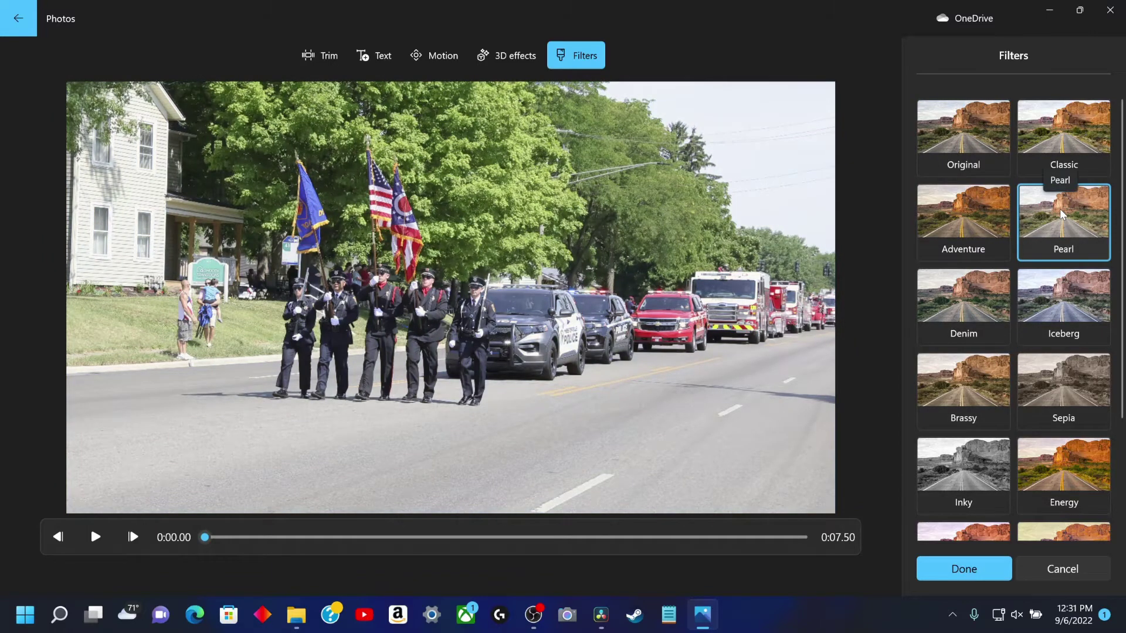
left_click(934, 126)
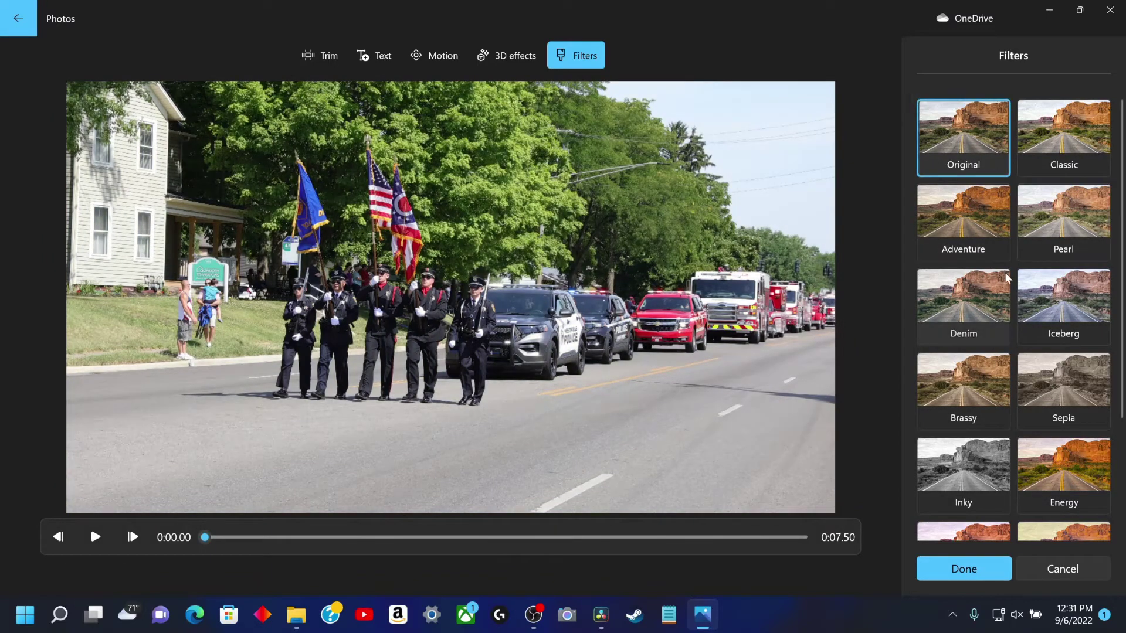
Try the Pixel, Loved, Joy, Denim, Iceberg and Adventure filters on the parade clip
scroll(1002, 300, "down", 3)
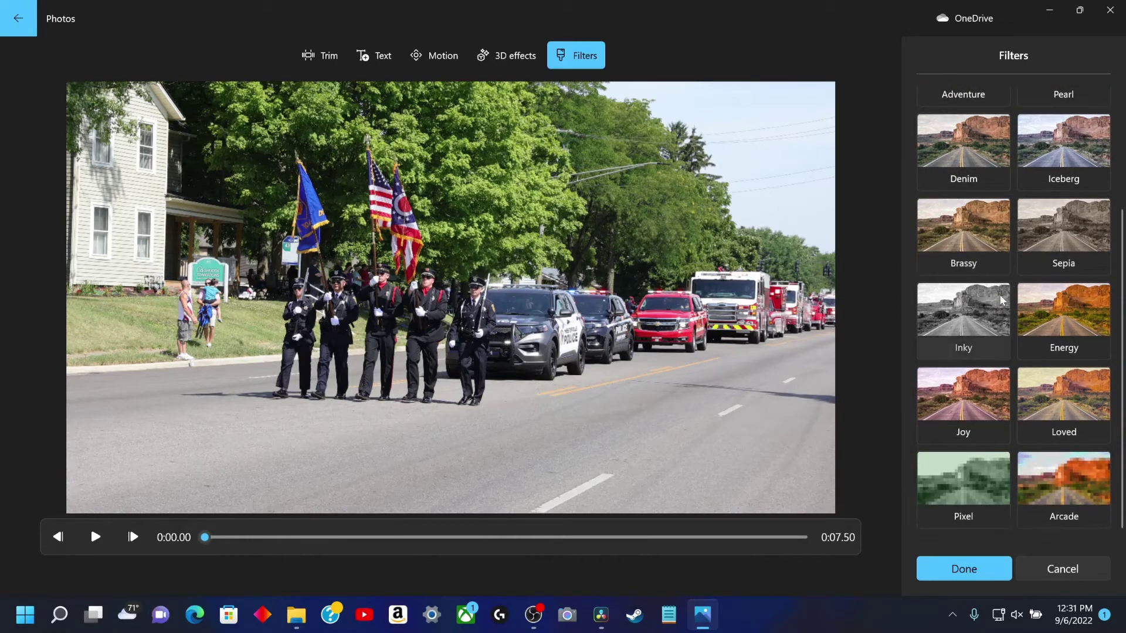
left_click(947, 490)
left_click(1078, 403)
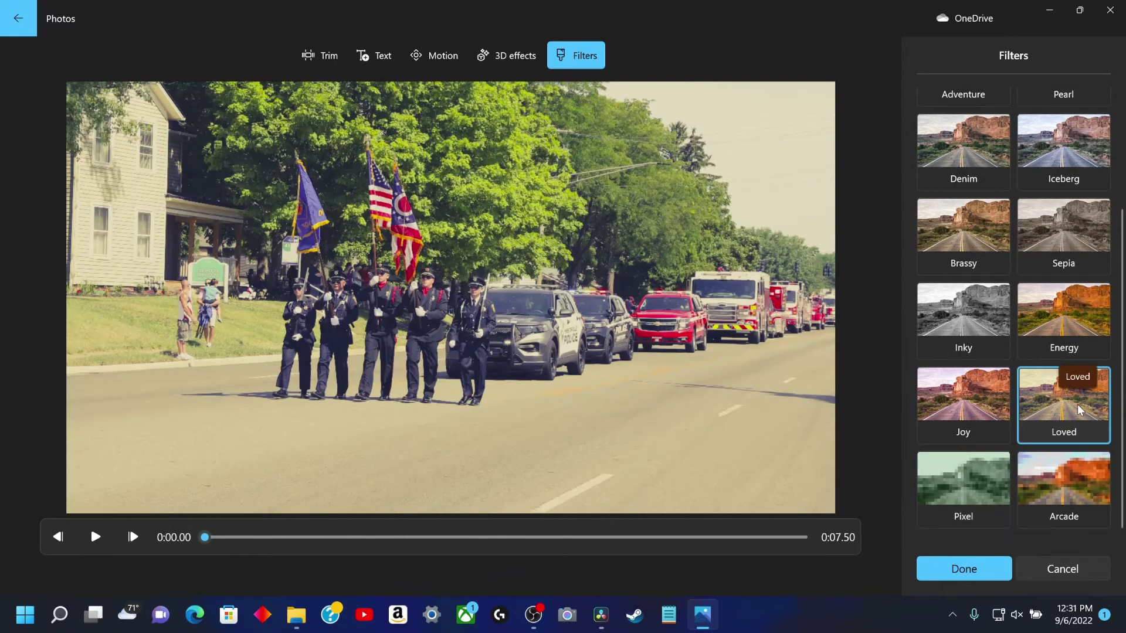
left_click(985, 392)
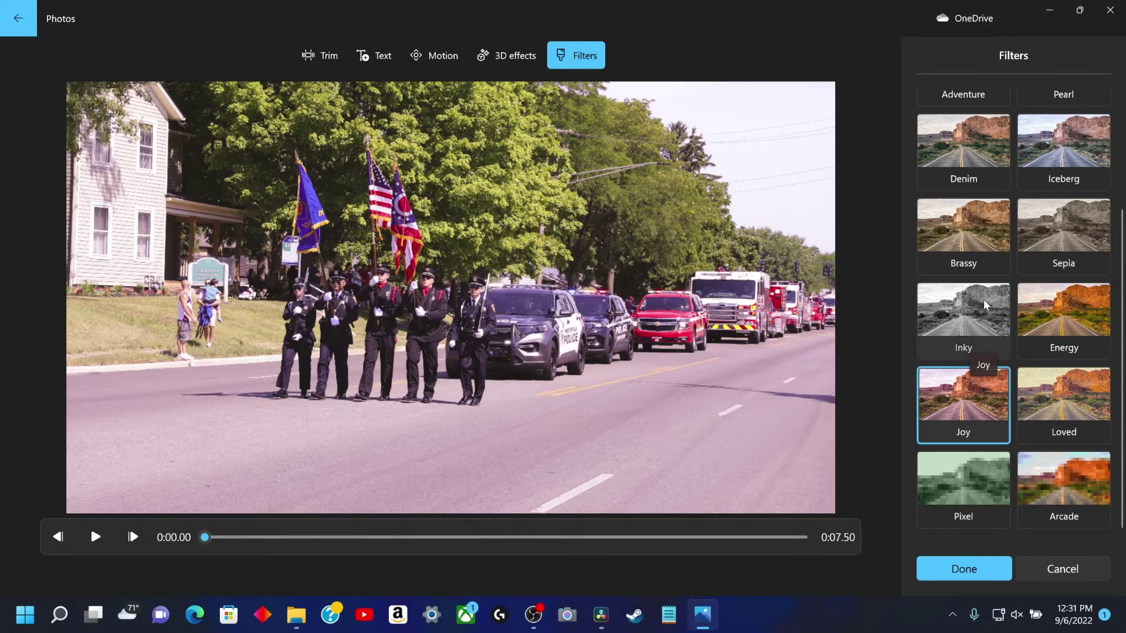
left_click(982, 155)
left_click(1052, 150)
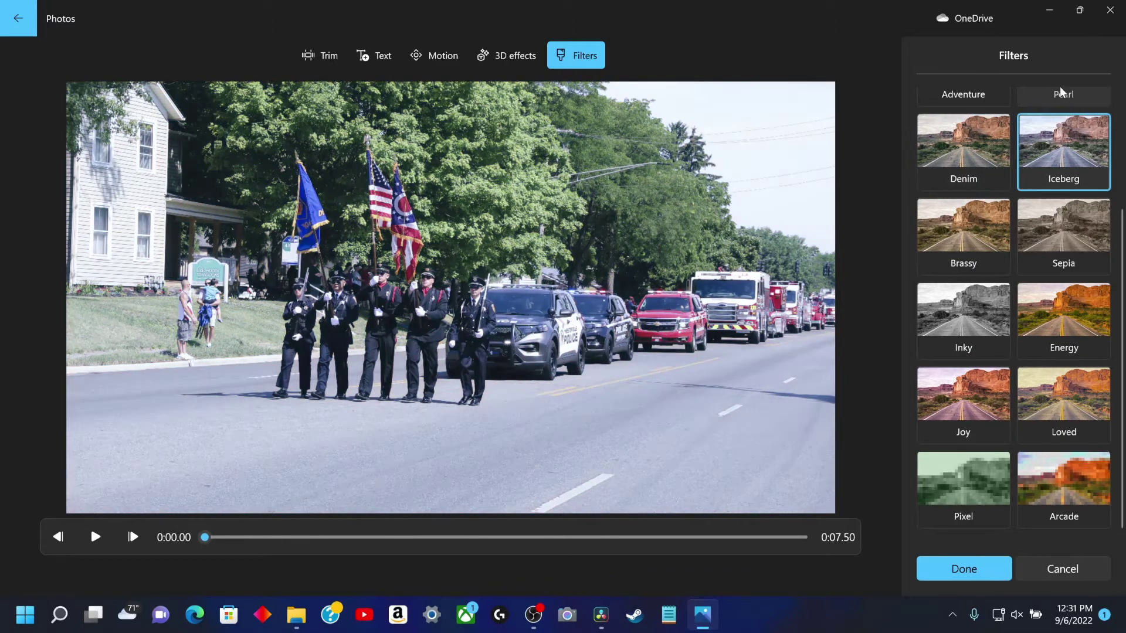
left_click(966, 92)
scroll(1032, 177, "up", 3)
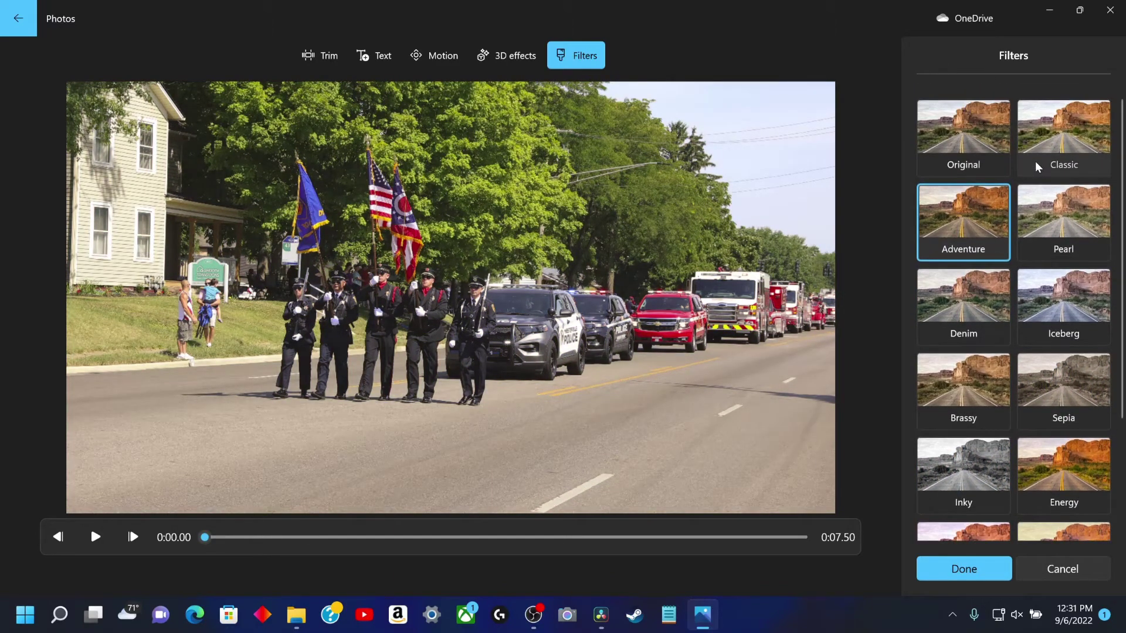
Compare the Classic filter with Original on the parade clip and choose Classic
left_click(1074, 132)
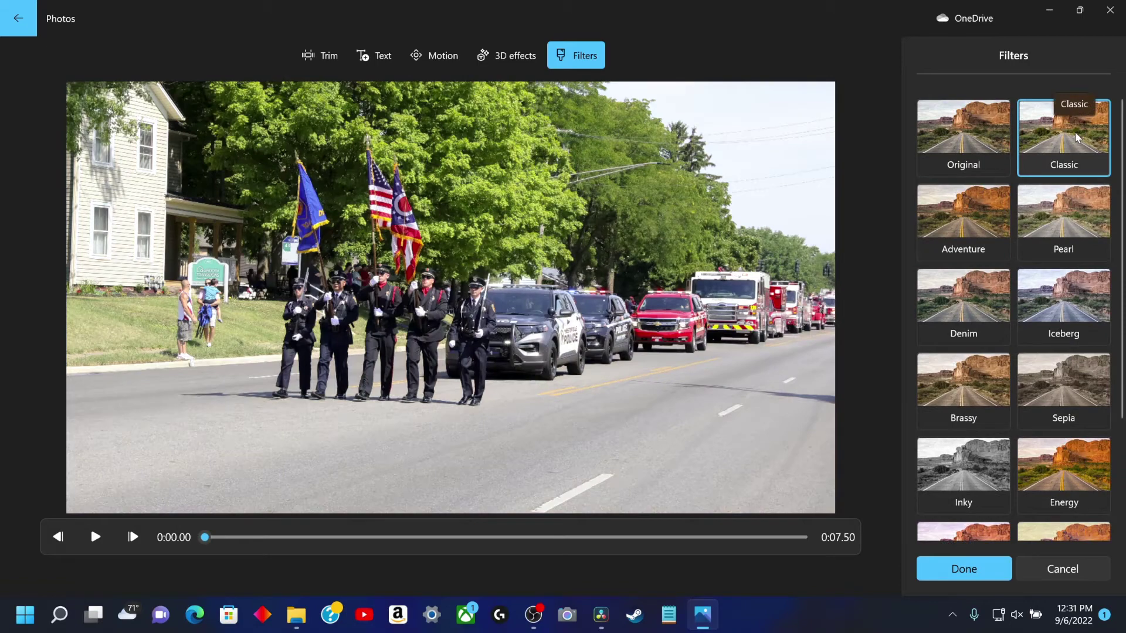
left_click(955, 127)
left_click(1038, 138)
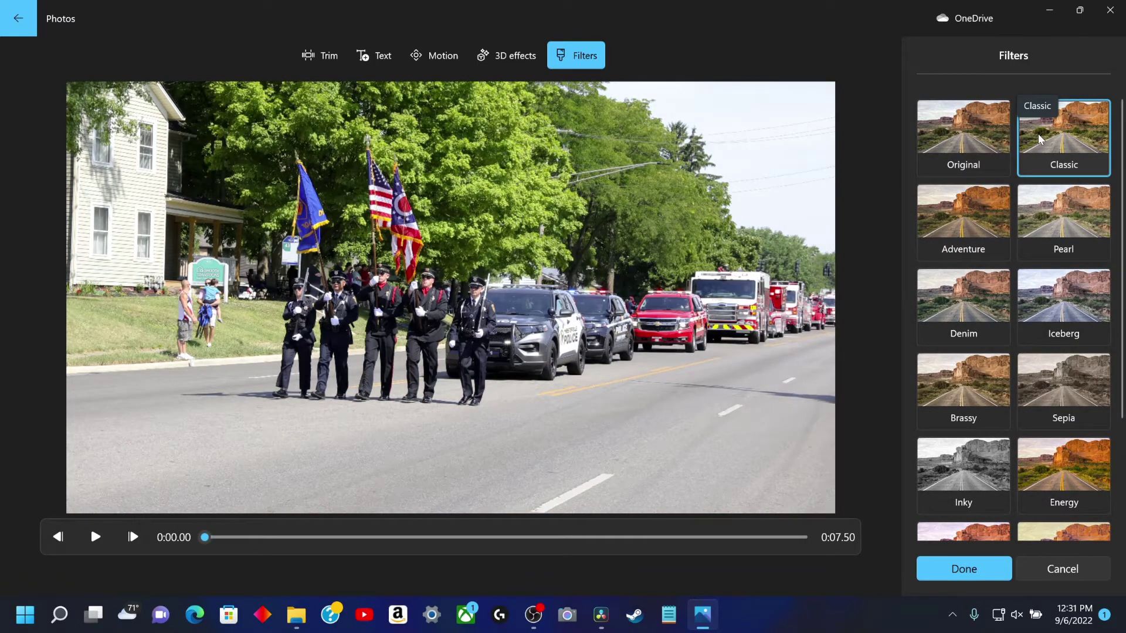
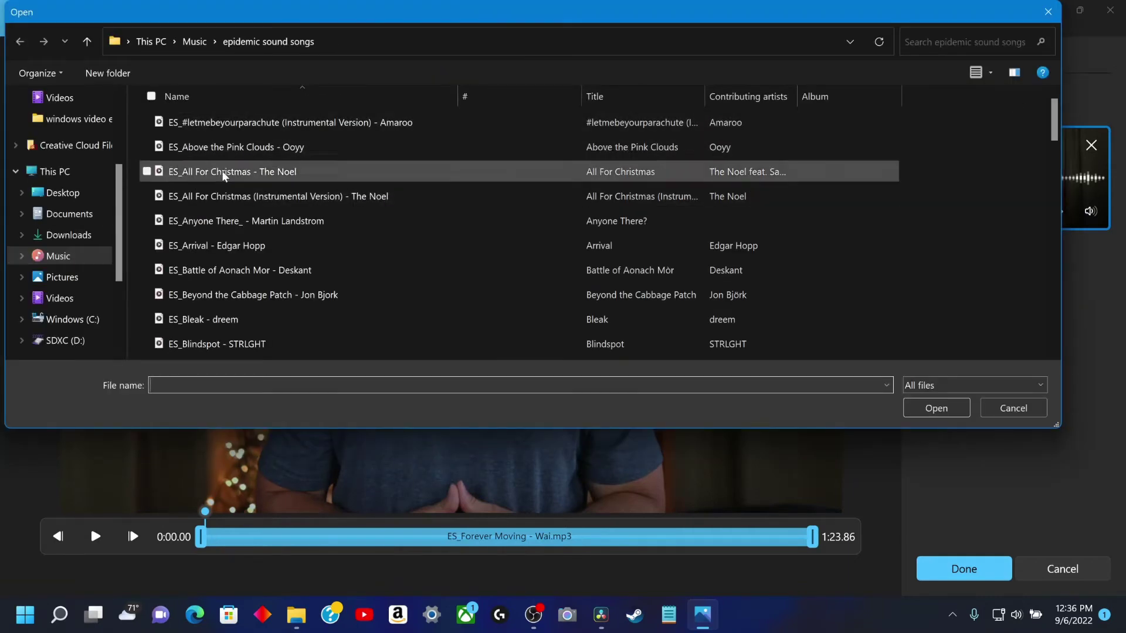
Cancel adding another audio file, and try a later start for the ES_Forever Moving track before restoring its full span
left_click(1007, 411)
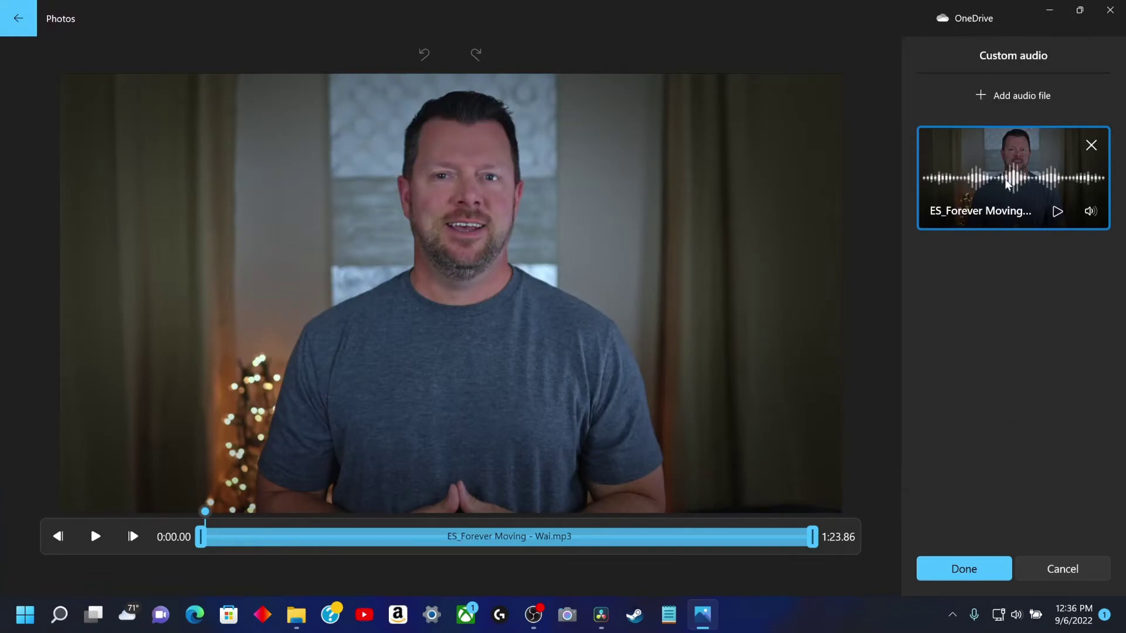
left_click_drag(203, 537, 280, 537)
mouse_move(204, 513)
left_mouse_down()
mouse_move(280, 515)
mouse_move(189, 513)
left_mouse_up()
left_click_drag(273, 532, 188, 543)
mouse_move(814, 543)
left_mouse_down()
mouse_move(741, 537)
mouse_move(833, 537)
left_mouse_up()
Set the ES_Forever Moving track's volume to 19 with fade in and fade out enabled, and save the custom audio
left_click(1090, 212)
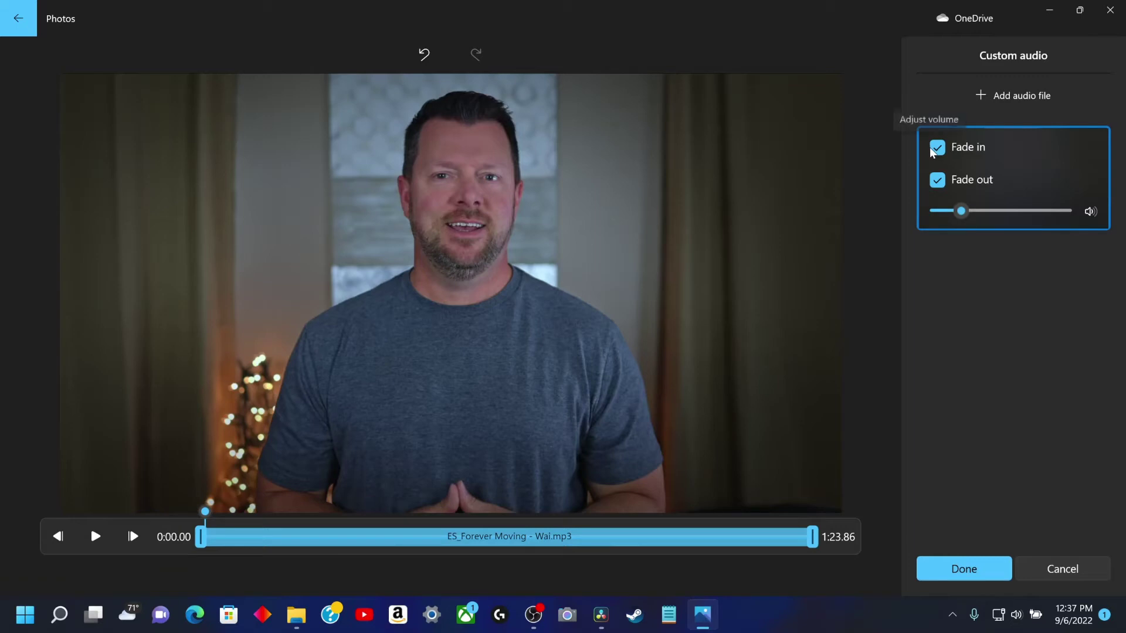
left_click_drag(967, 209, 965, 208)
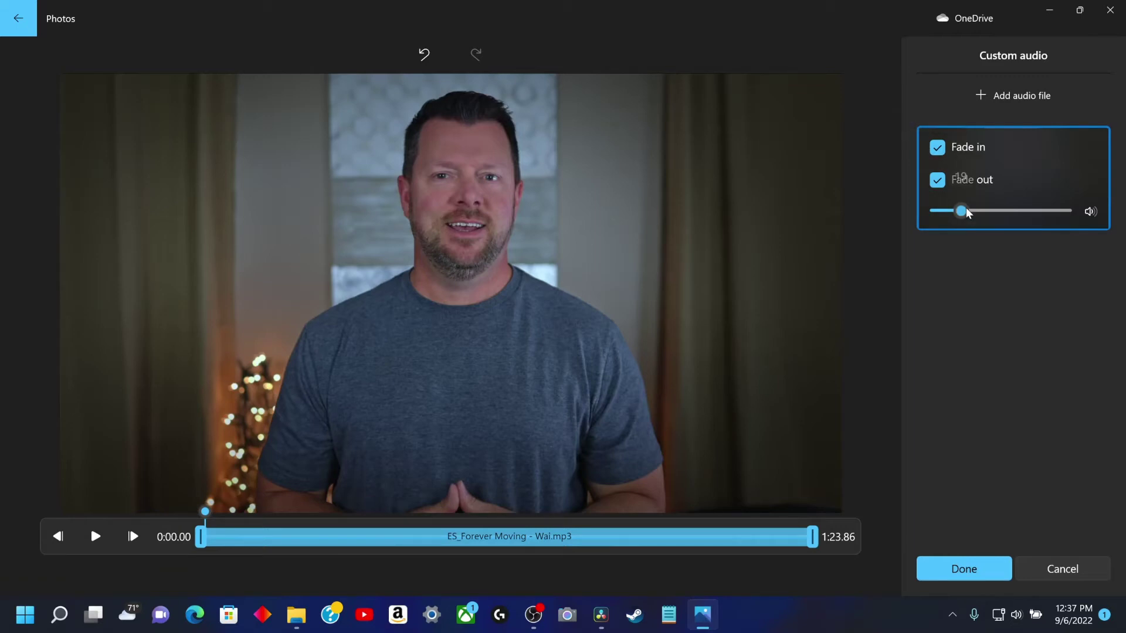
left_click(958, 567)
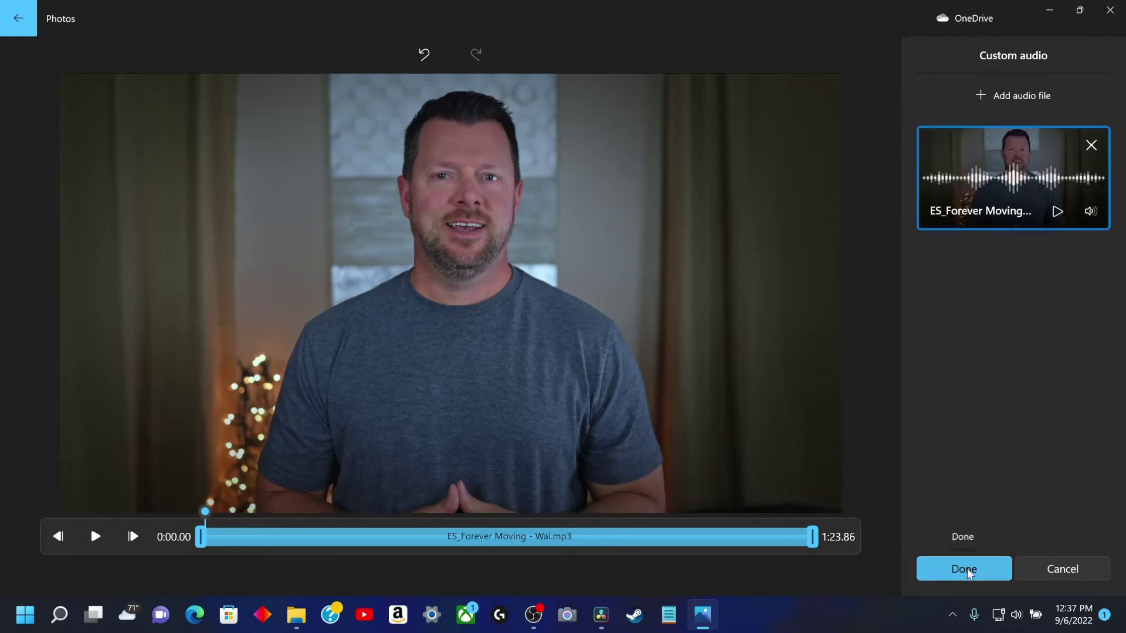
left_click(966, 568)
Play a few seconds of the project to check the sound balance, lower the custom audio track to about 12, and save
left_click(626, 363)
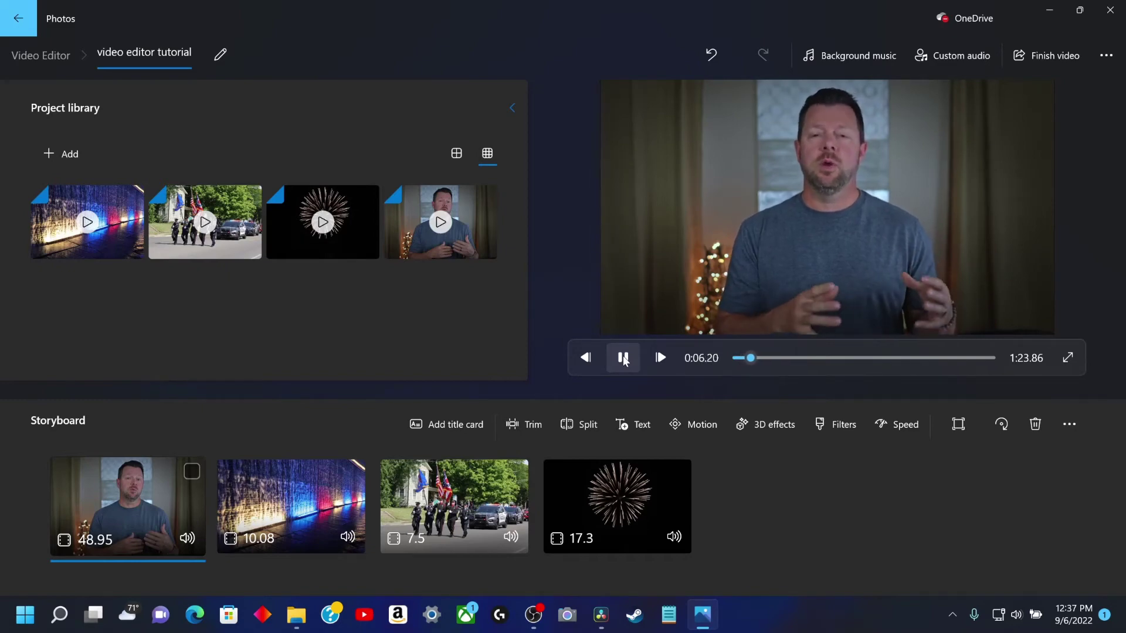
left_click(623, 359)
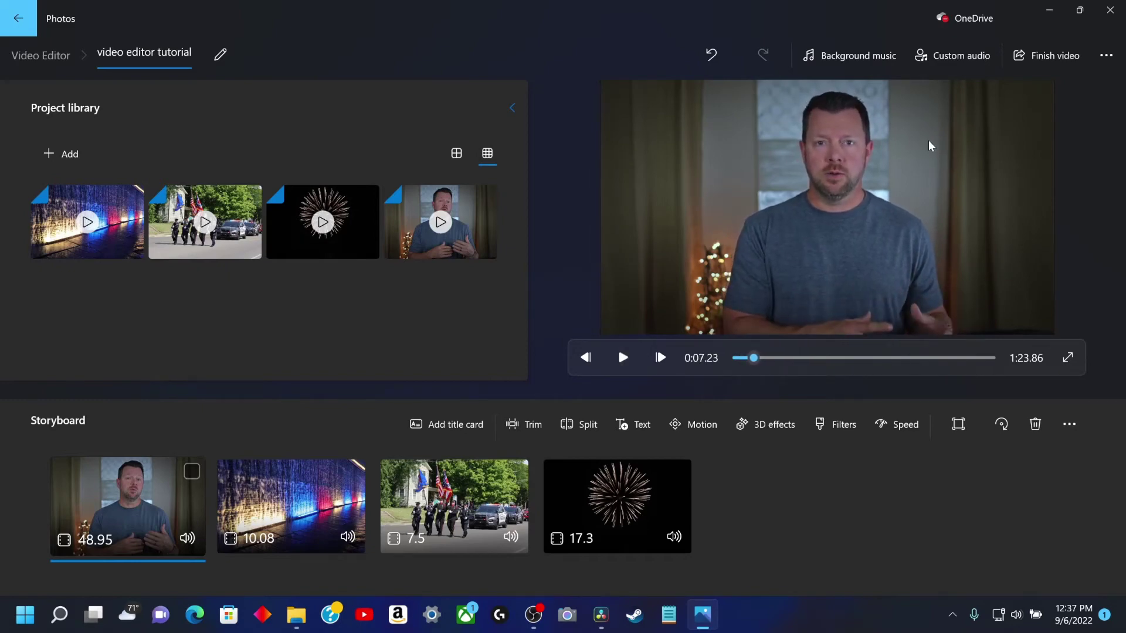
left_click(968, 62)
left_click(1059, 215)
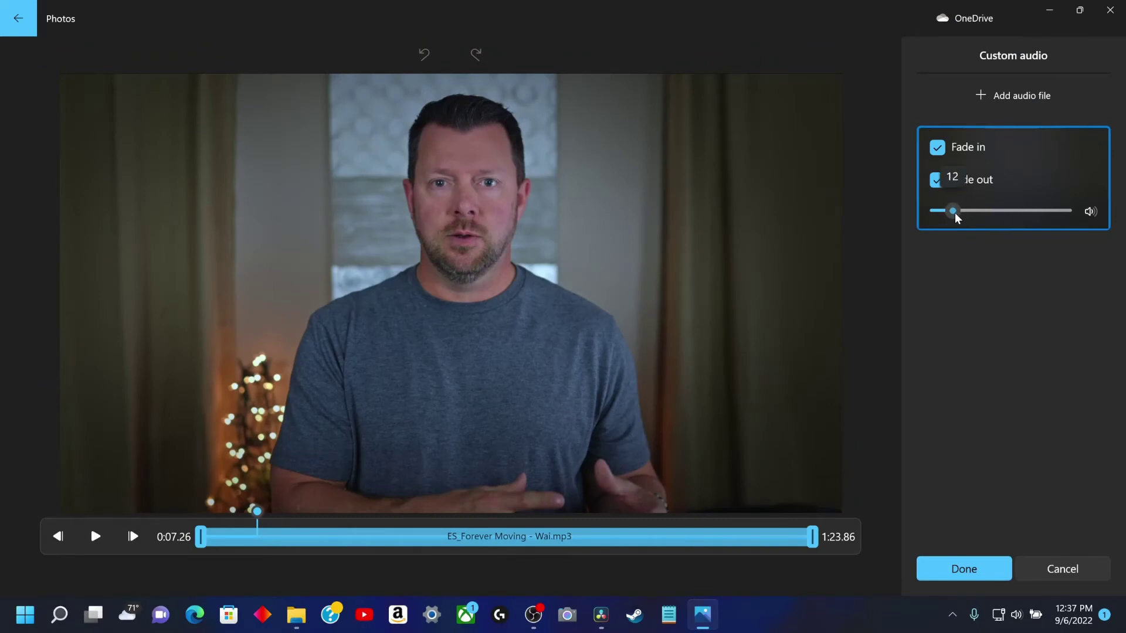
left_click_drag(955, 212, 953, 211)
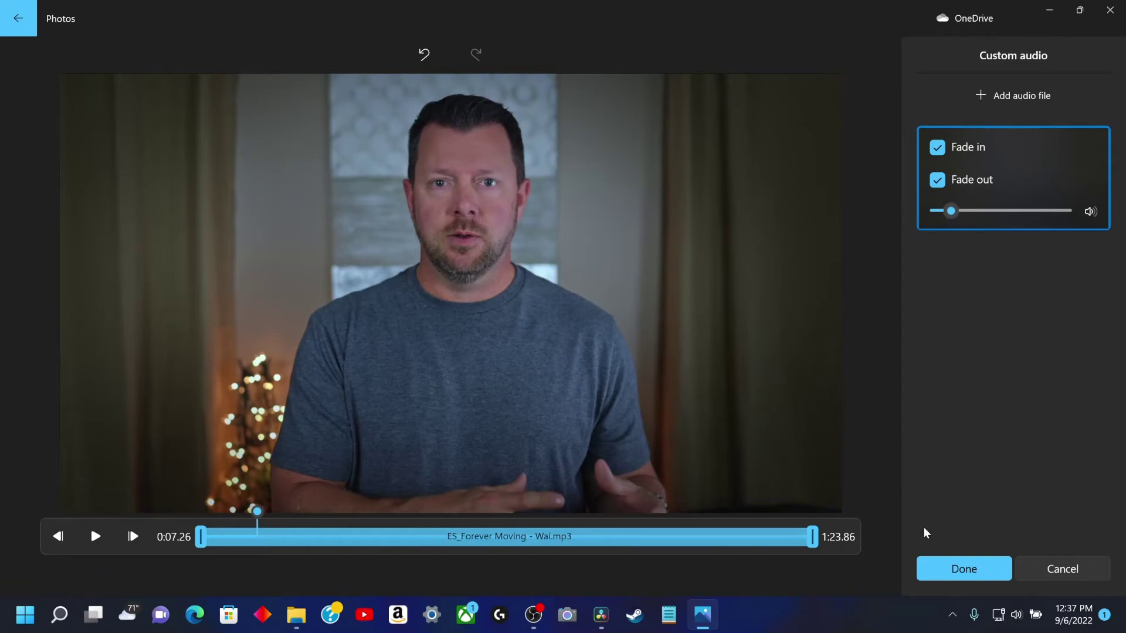
left_click(950, 566)
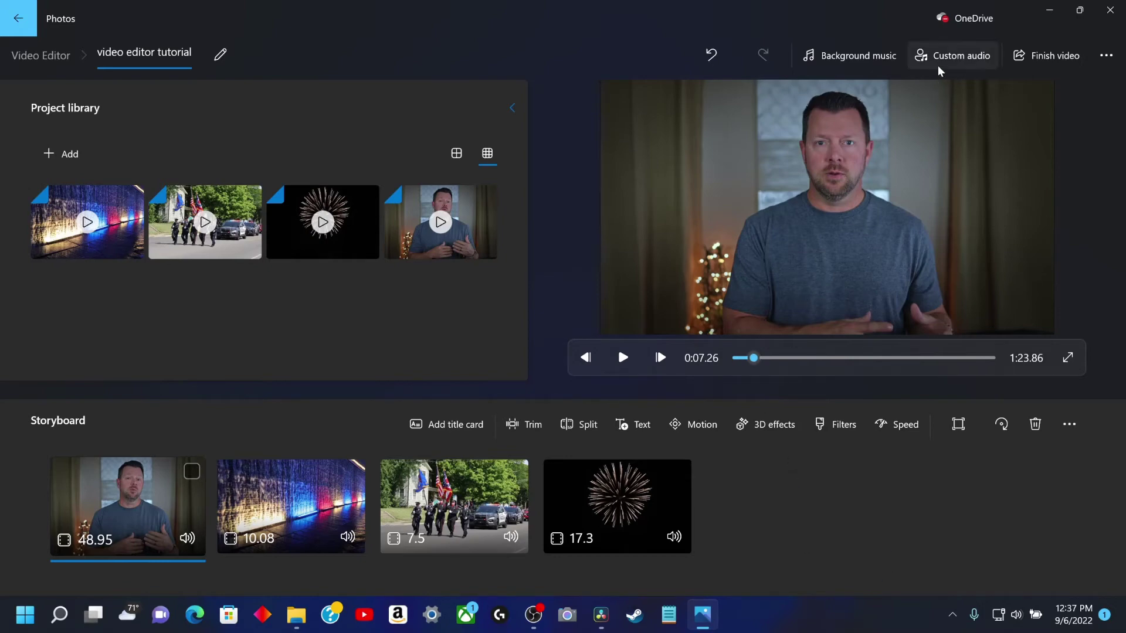
Review the built-in background music tracks and keep None as the selection
left_click(868, 55)
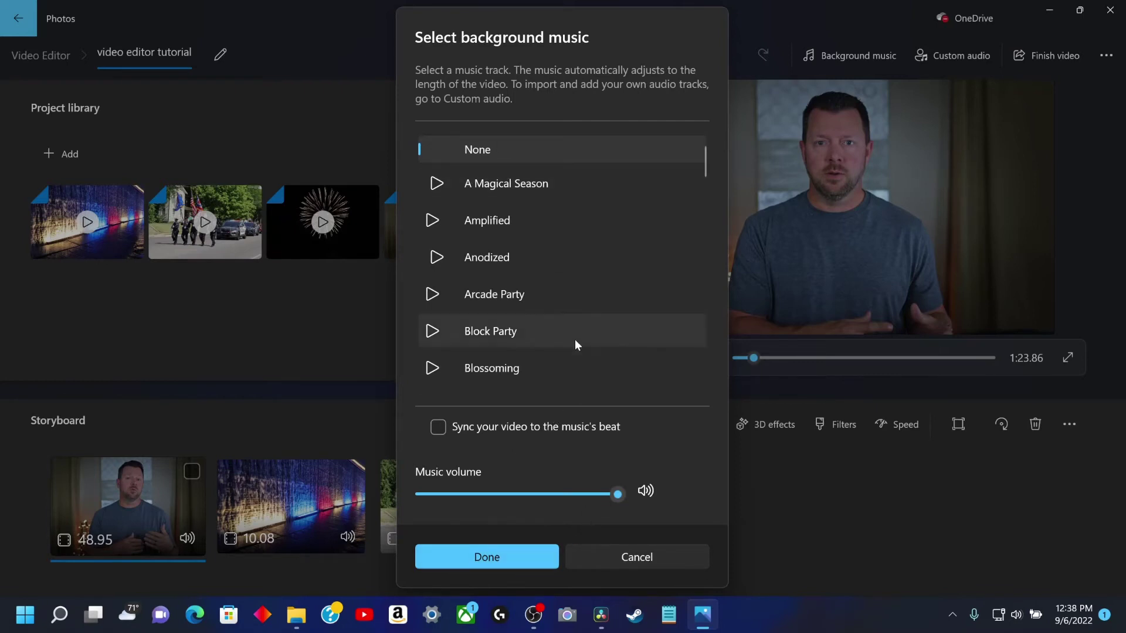
left_click(486, 557)
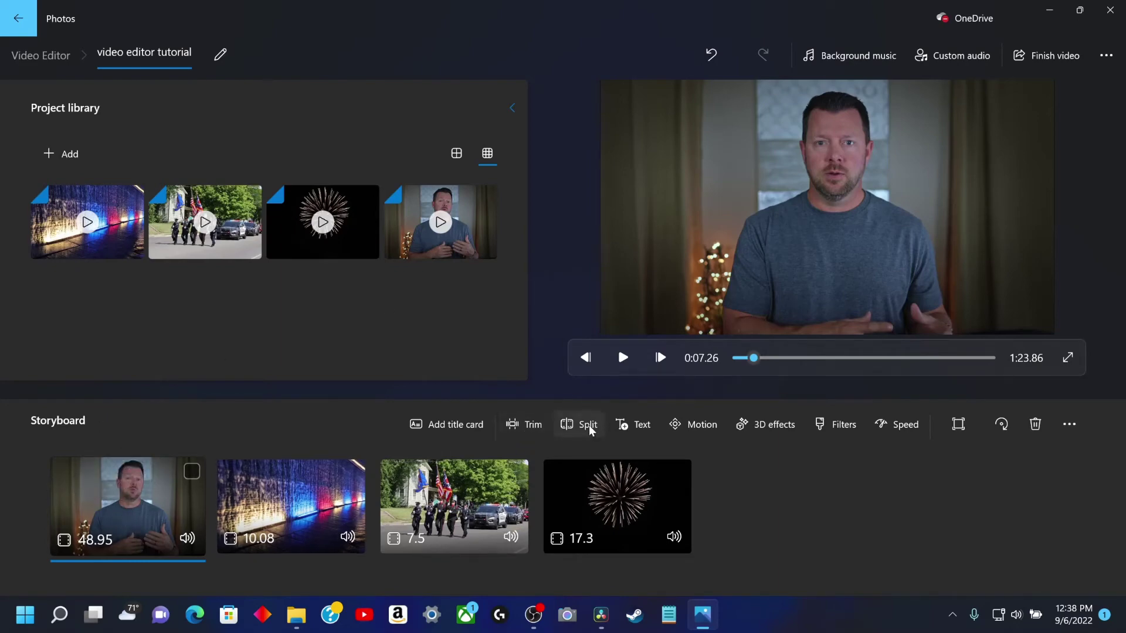
Review the first clip's text overlay in the Loved style and the other animated text styles, and return to the storyboard
left_click(635, 428)
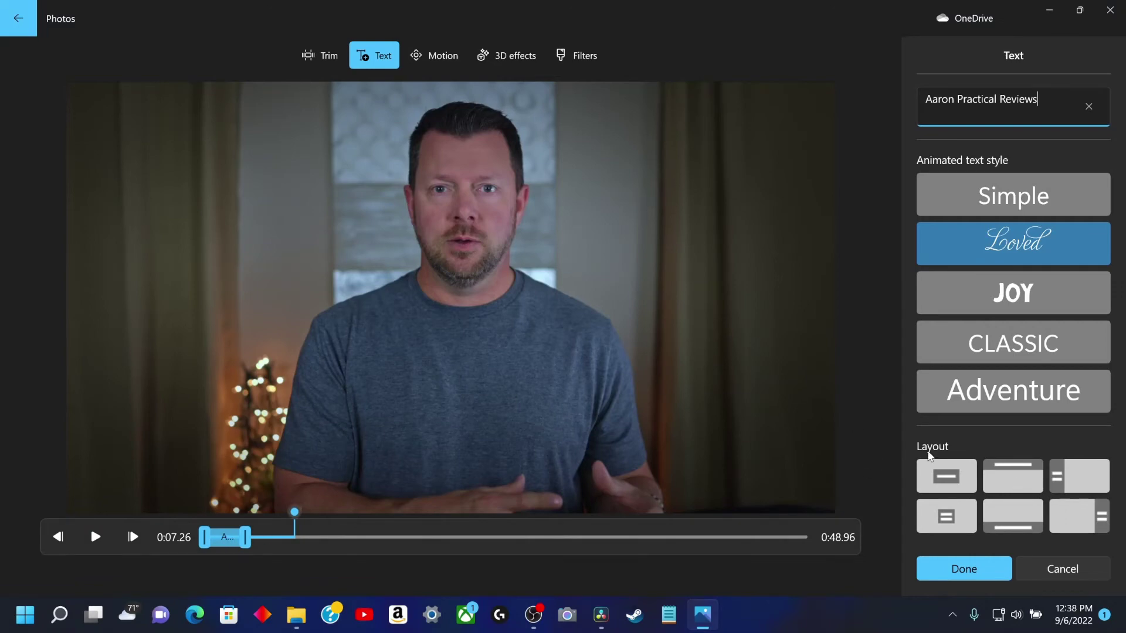
left_click_drag(295, 513, 225, 512)
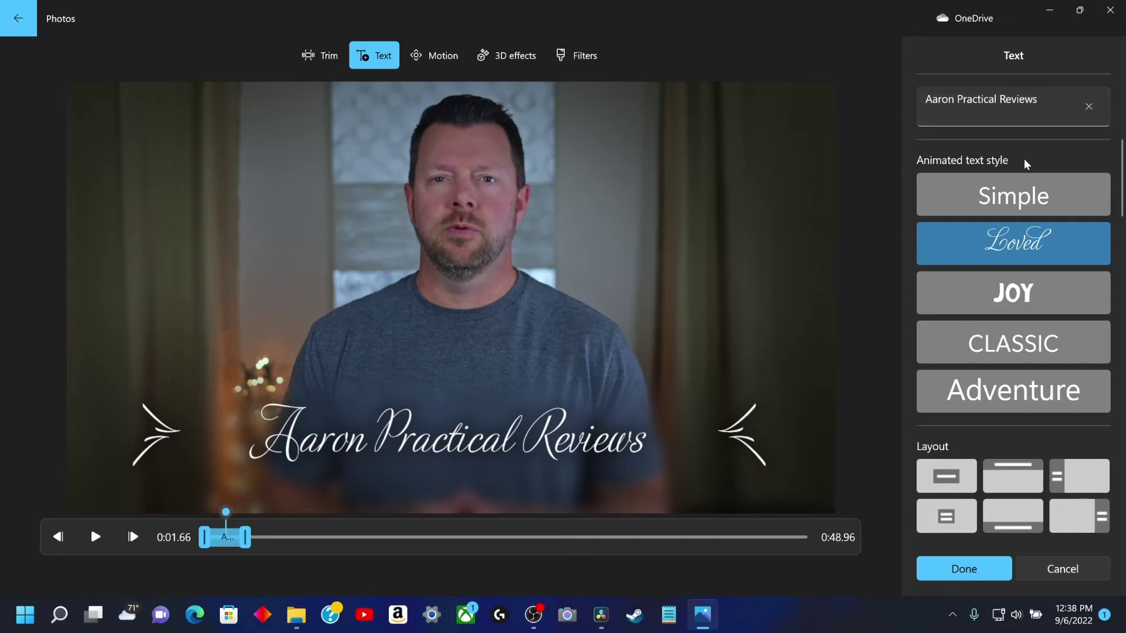
scroll(1020, 388, "down", 1)
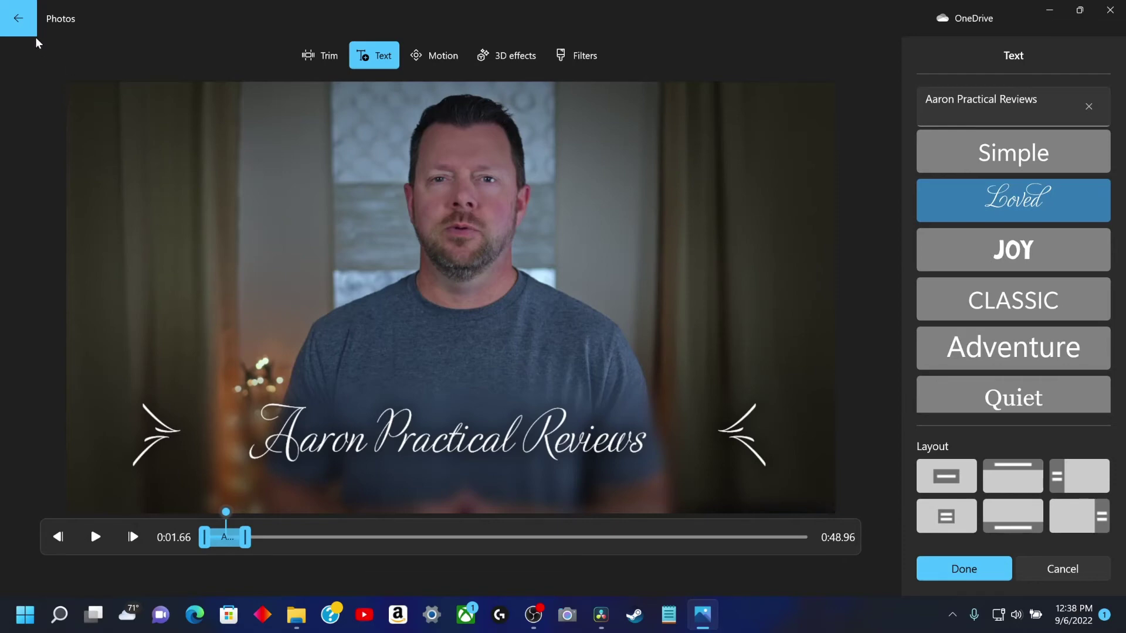
left_click(22, 22)
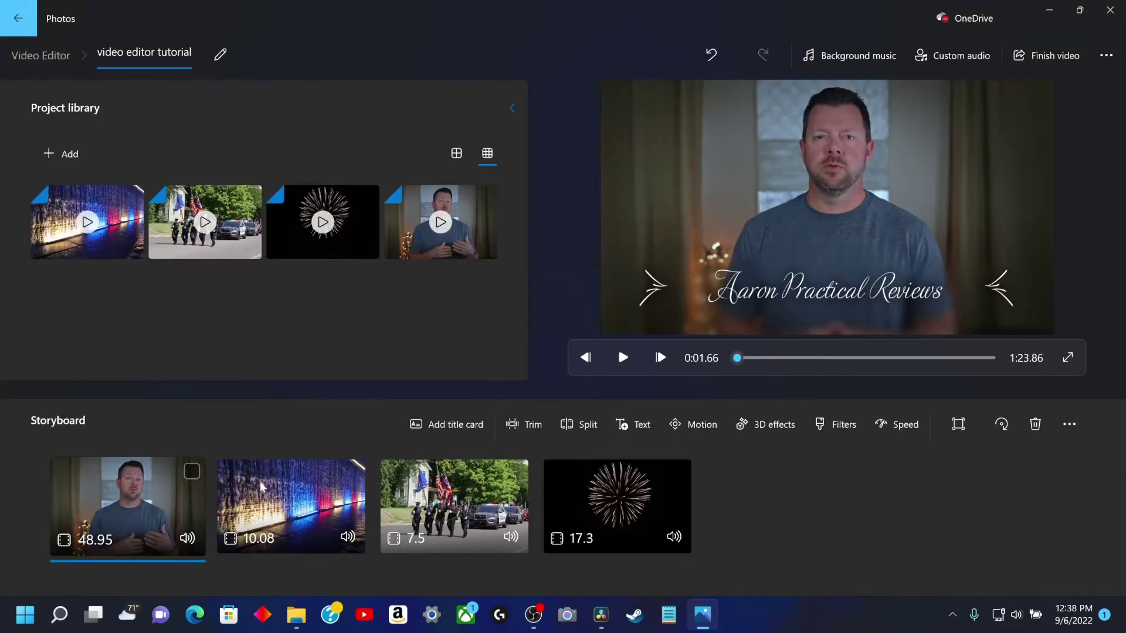
Review the Laser wall 3D effects on the first clip around 0:41 and look over their attachment and volume settings
left_click(785, 424)
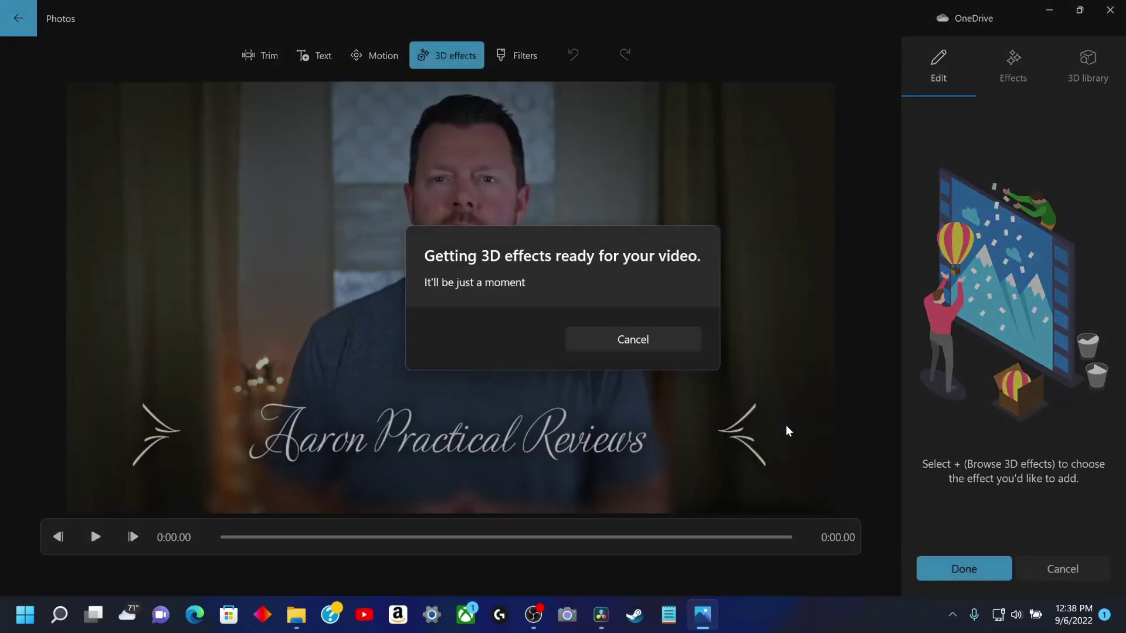
left_click(1042, 358)
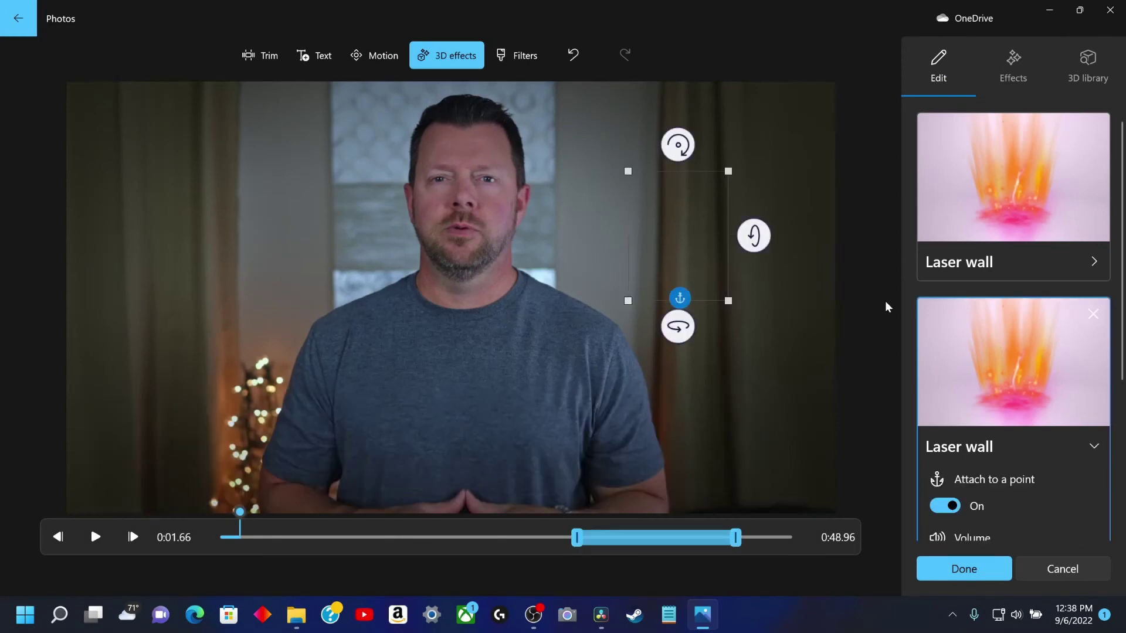
left_click_drag(238, 509, 711, 507)
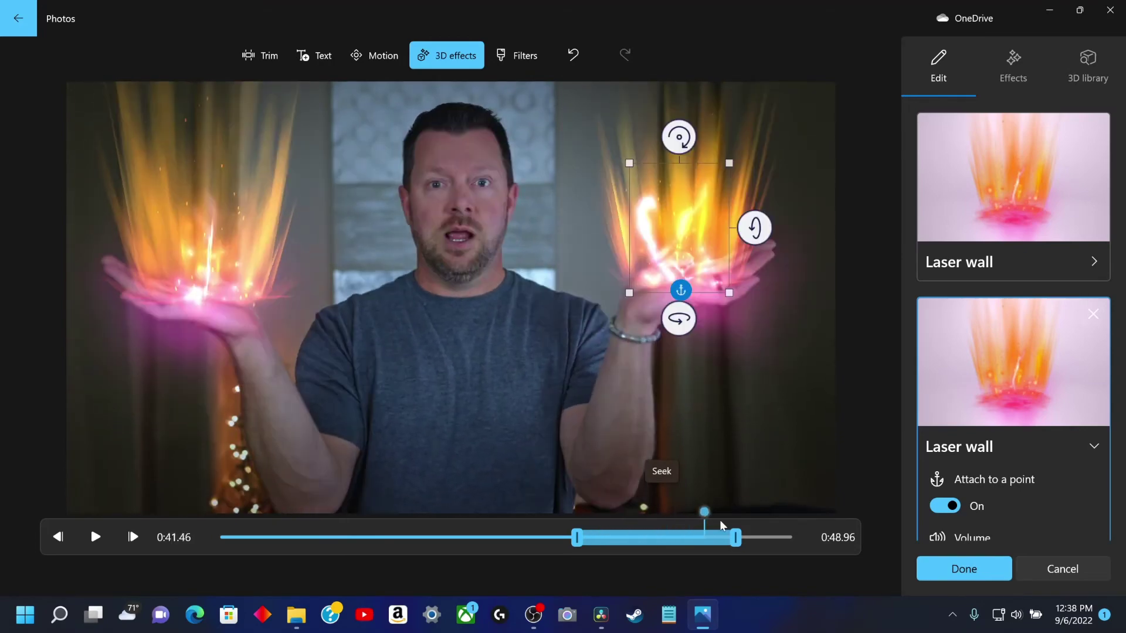
scroll(1044, 481, "down", 2)
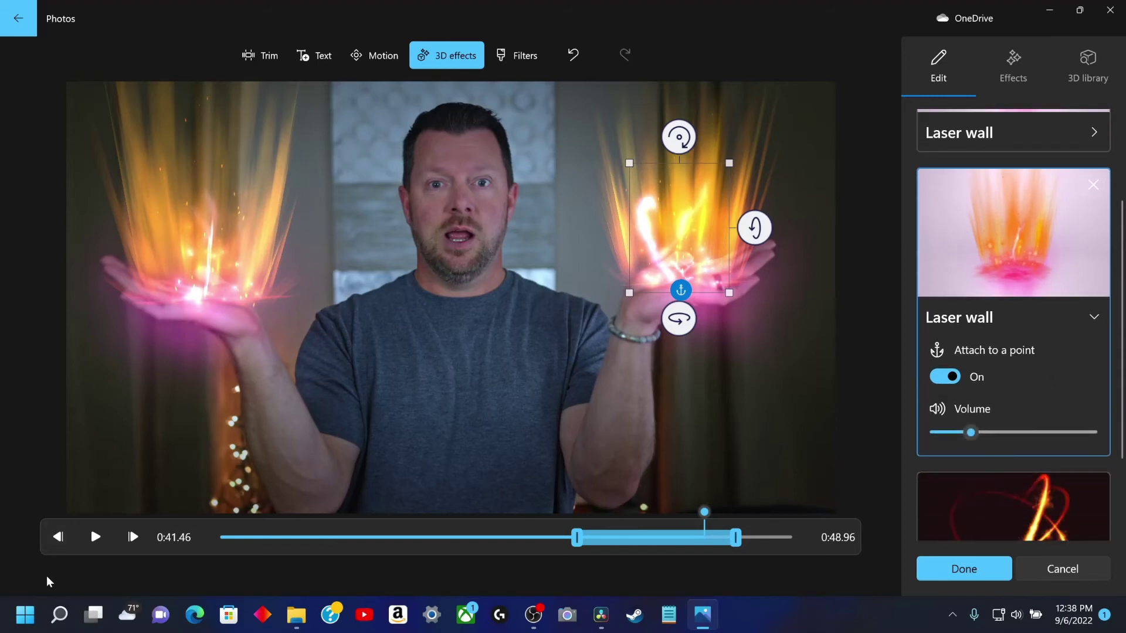
Try the Pearl filter on the first clip, restore Original, and check the footage near 0:40
left_click(528, 56)
scroll(1057, 363, "down", 1)
scroll(1058, 363, "up", 1)
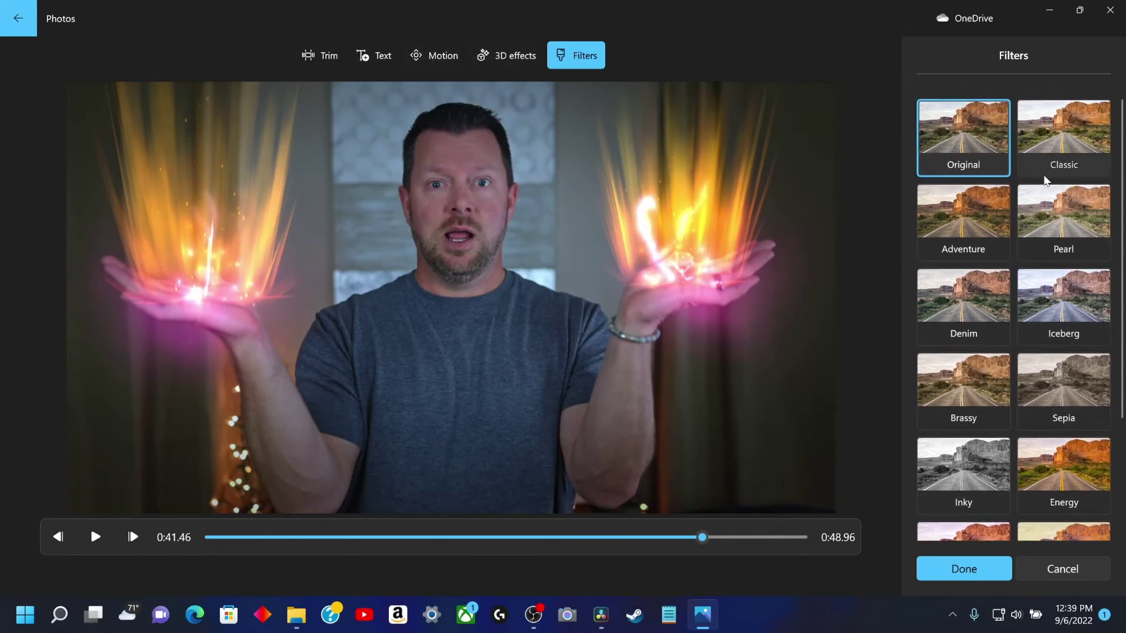
left_click(1064, 217)
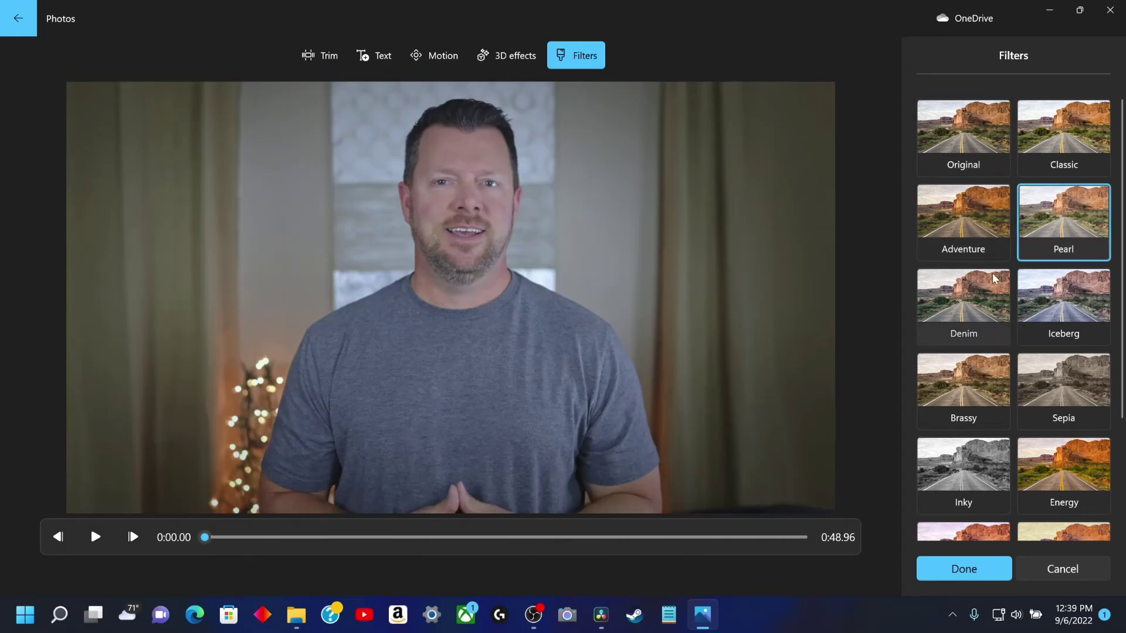
left_click(973, 135)
left_click_drag(212, 540, 688, 544)
Apply the Zoom in center motion to the first clip, preview it through to the clip's end, save, and return to the project's start
left_click(440, 53)
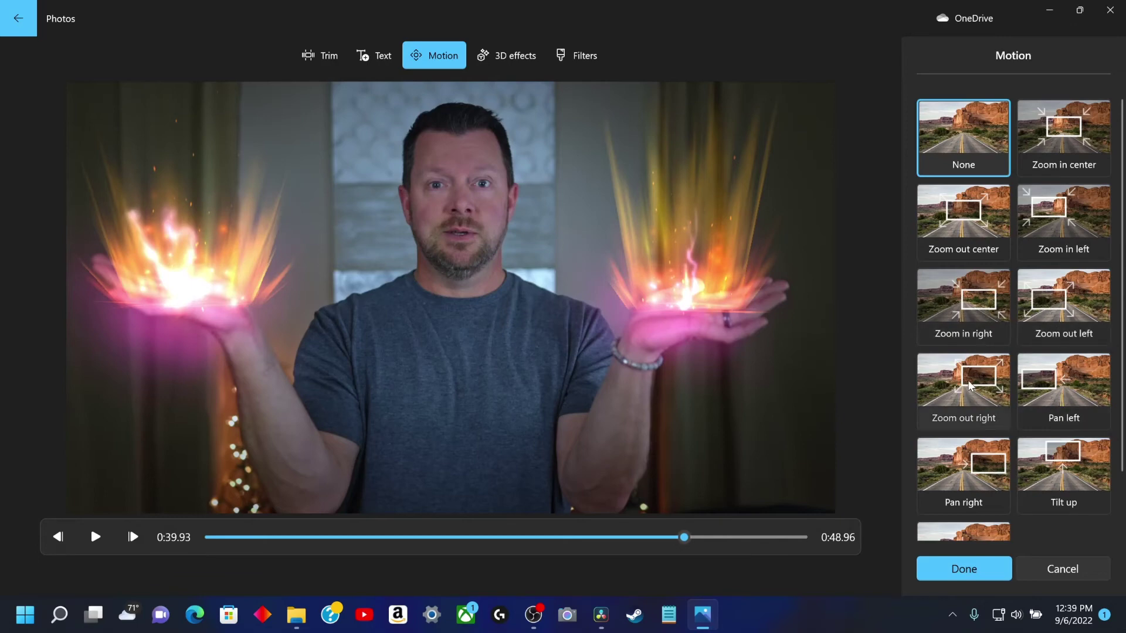
scroll(991, 469, "down", 2)
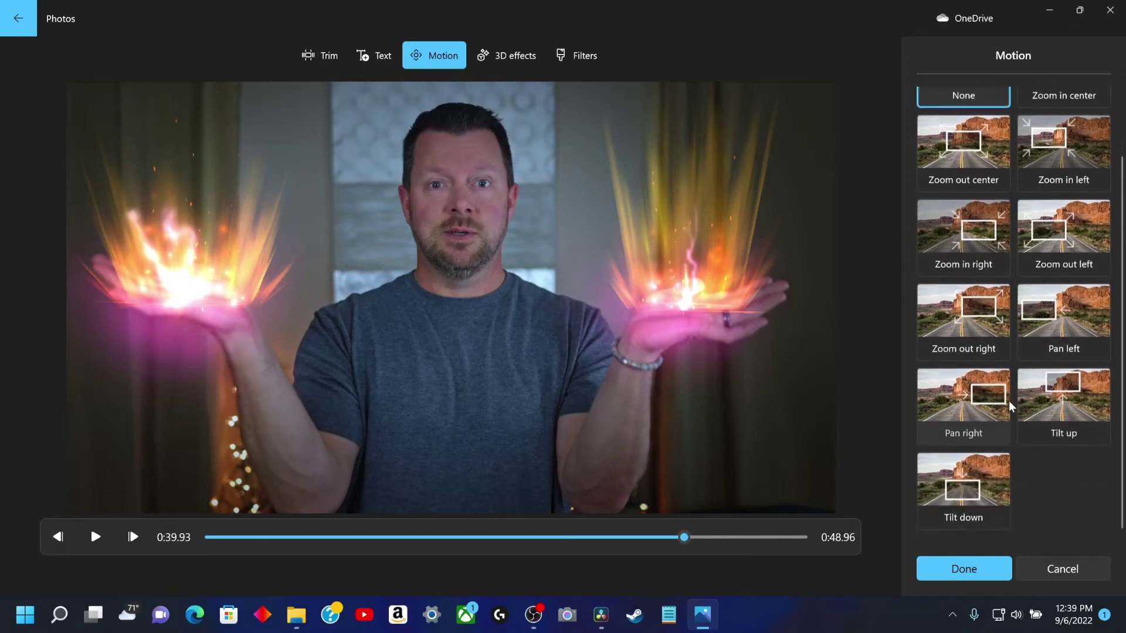
scroll(1019, 461, "up", 2)
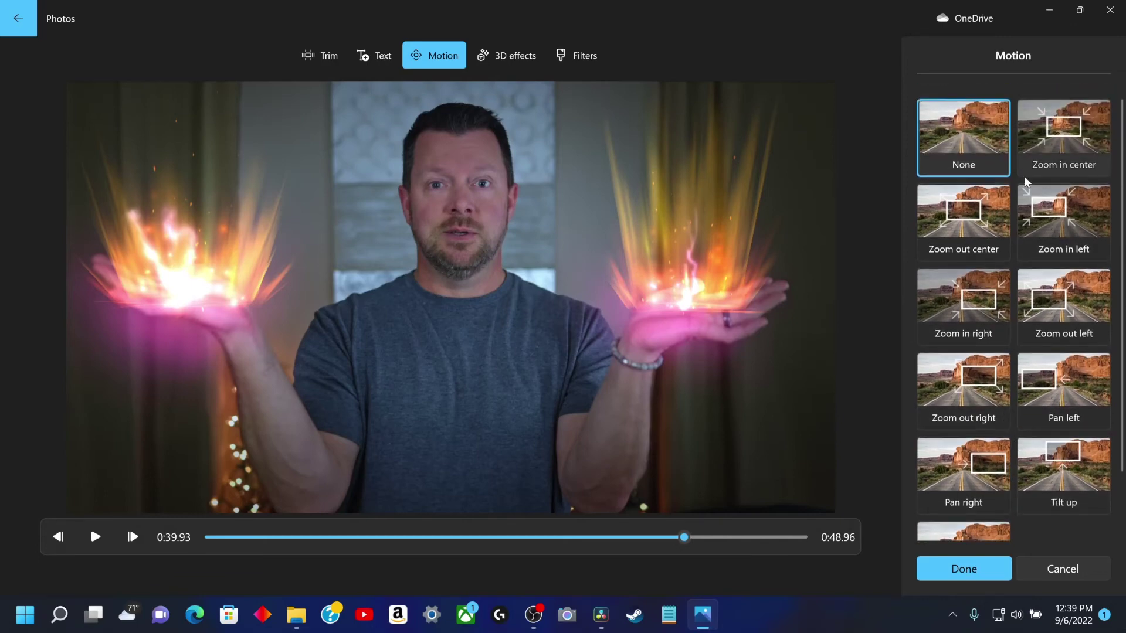
left_click(1071, 136)
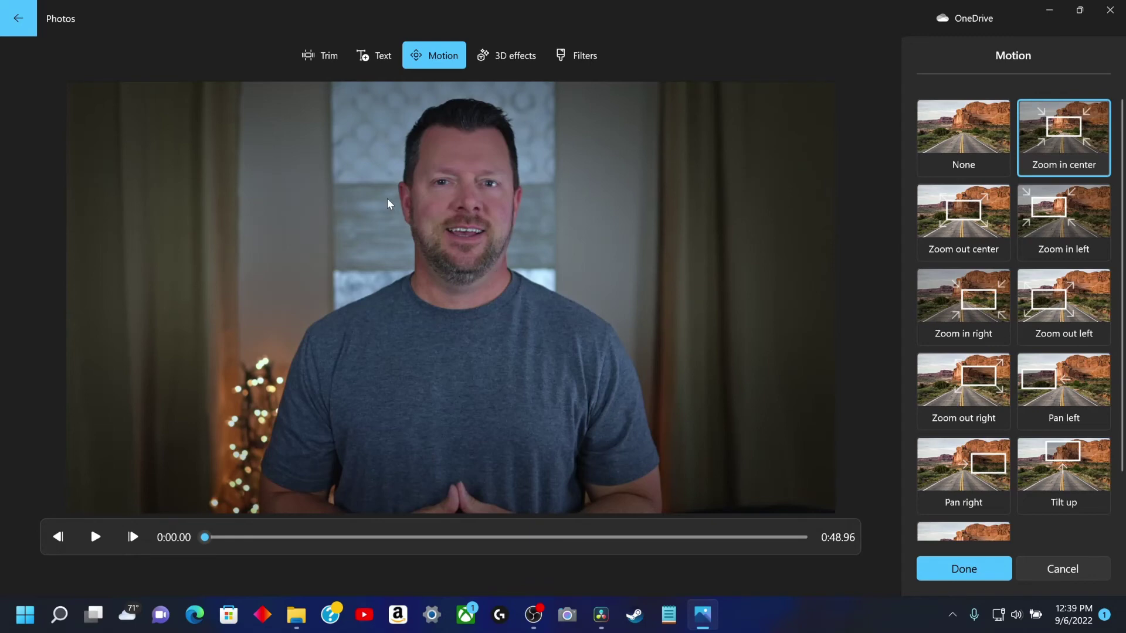
left_click_drag(246, 538, 807, 570)
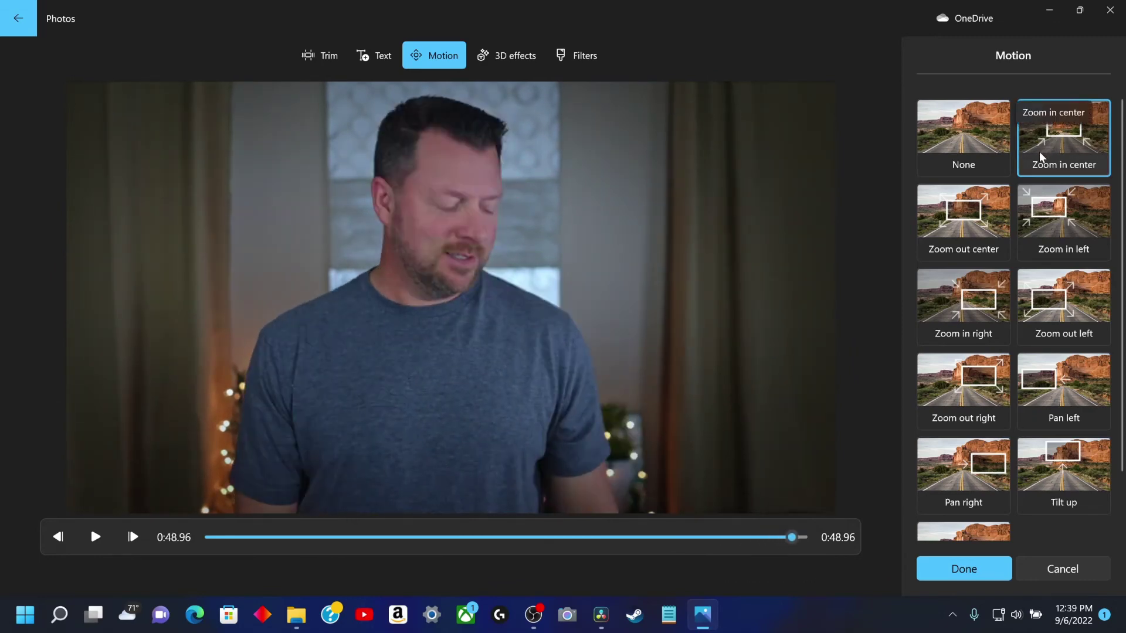
left_click(956, 577)
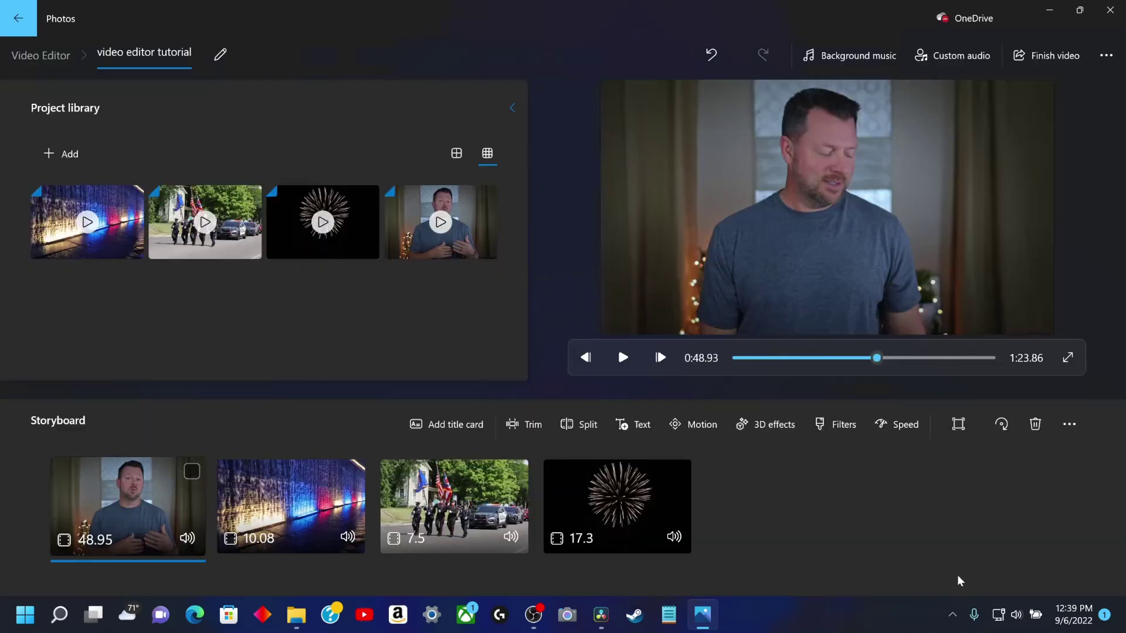
left_click_drag(877, 358, 733, 314)
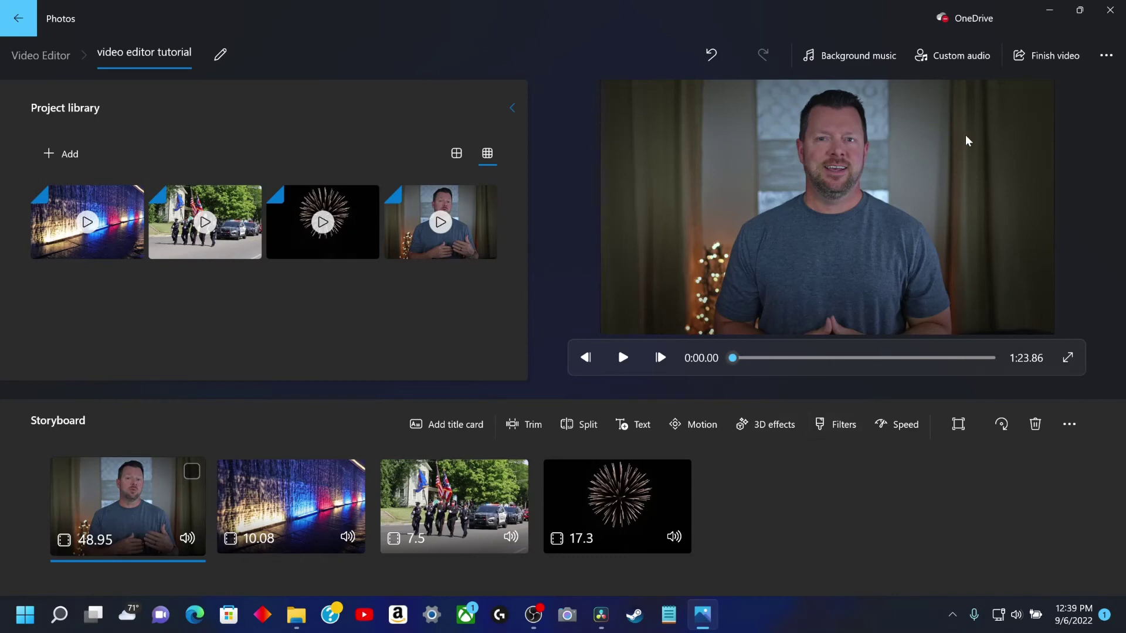
Review the video export quality and encoding options, keep High 1080p (recommended), and cancel the export
left_click(1067, 59)
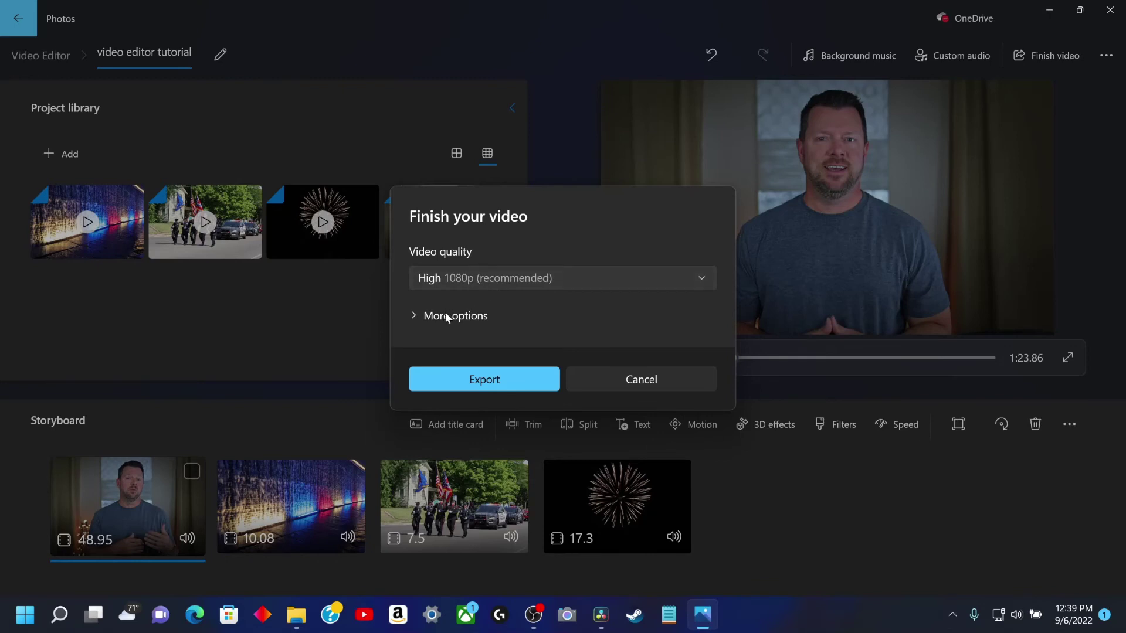
left_click(466, 319)
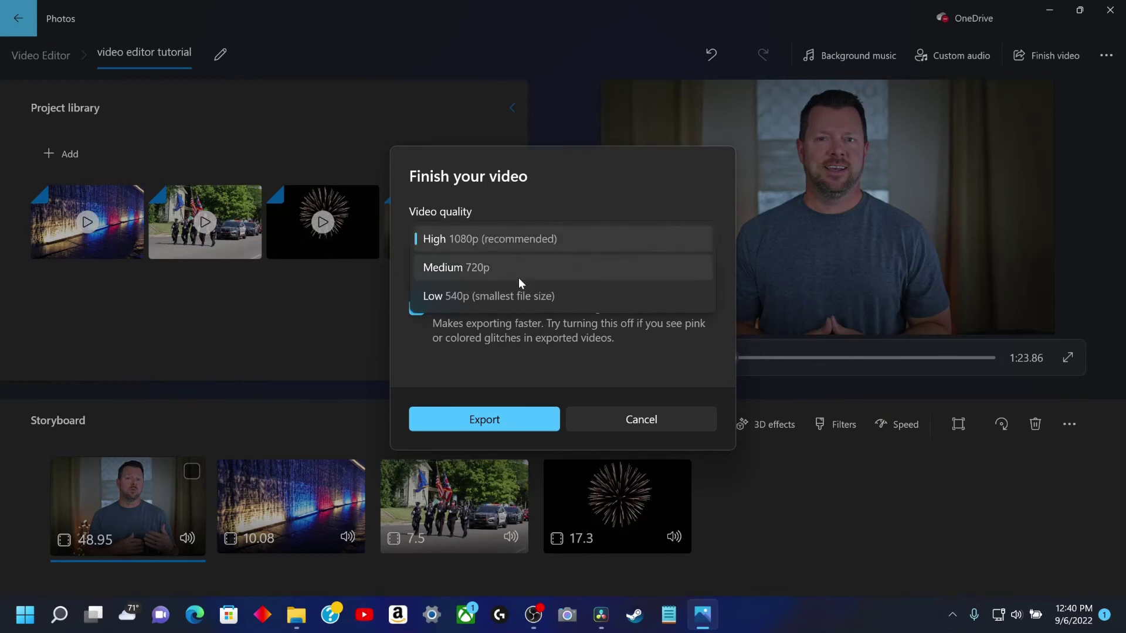
left_click(472, 240)
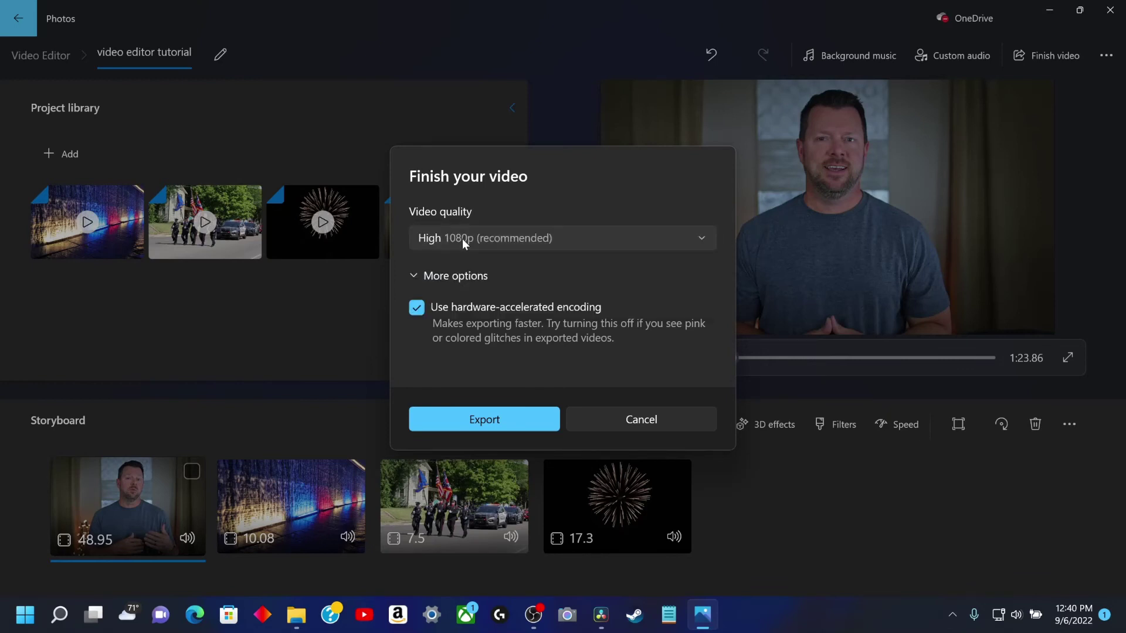
left_click(623, 418)
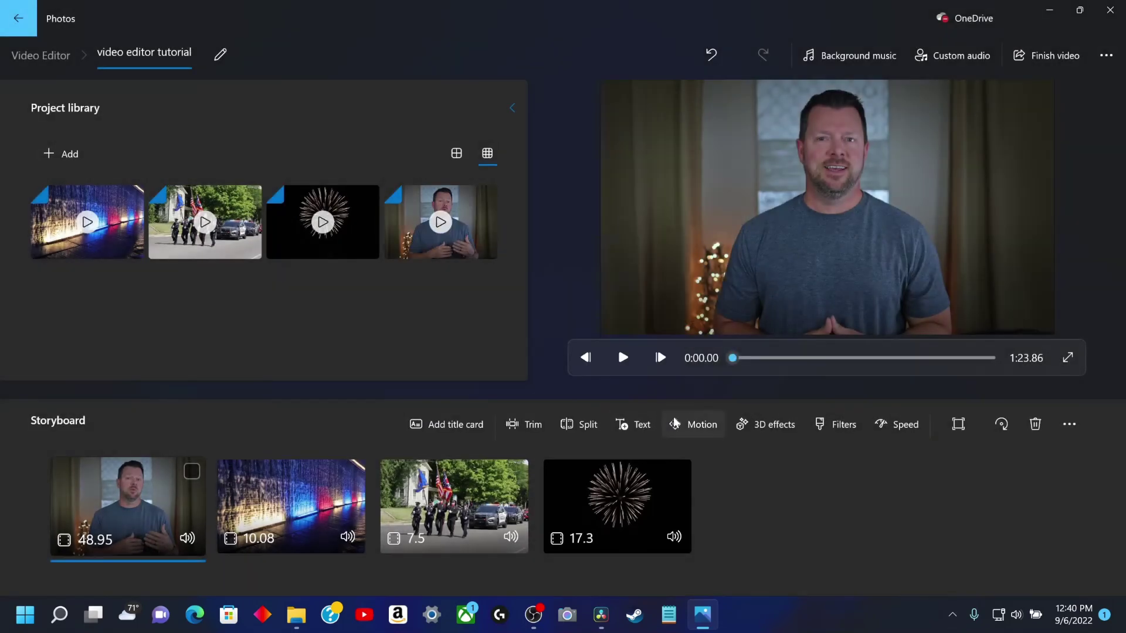